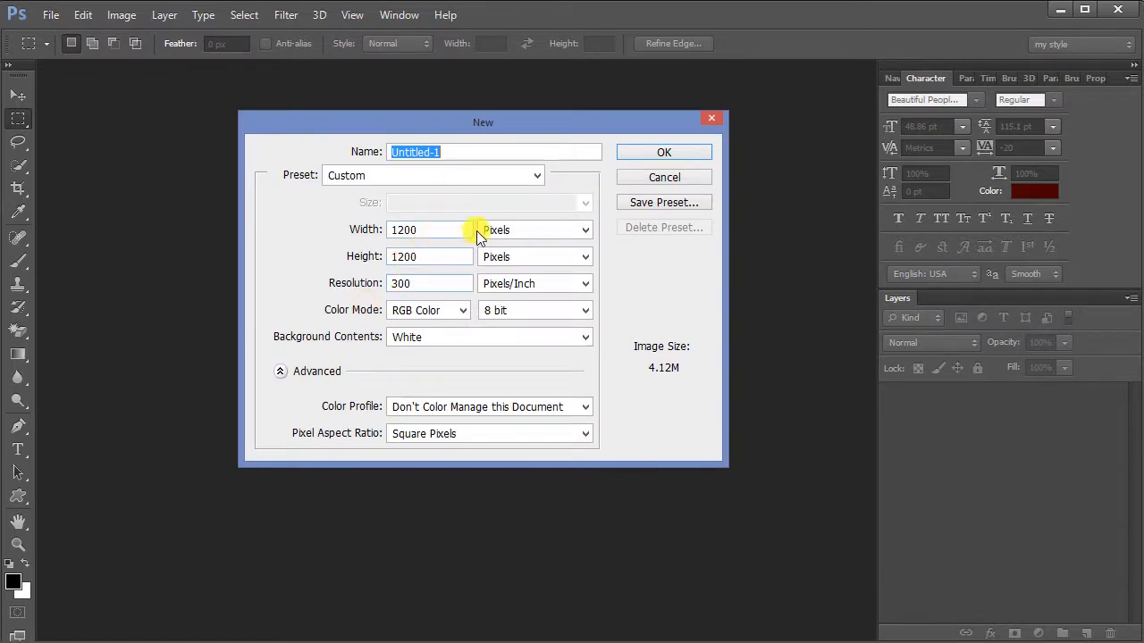
Step: Create a new 1200 × 1200 pixel RGB document with a white background at 300 pixels/inch
left_click(650, 147)
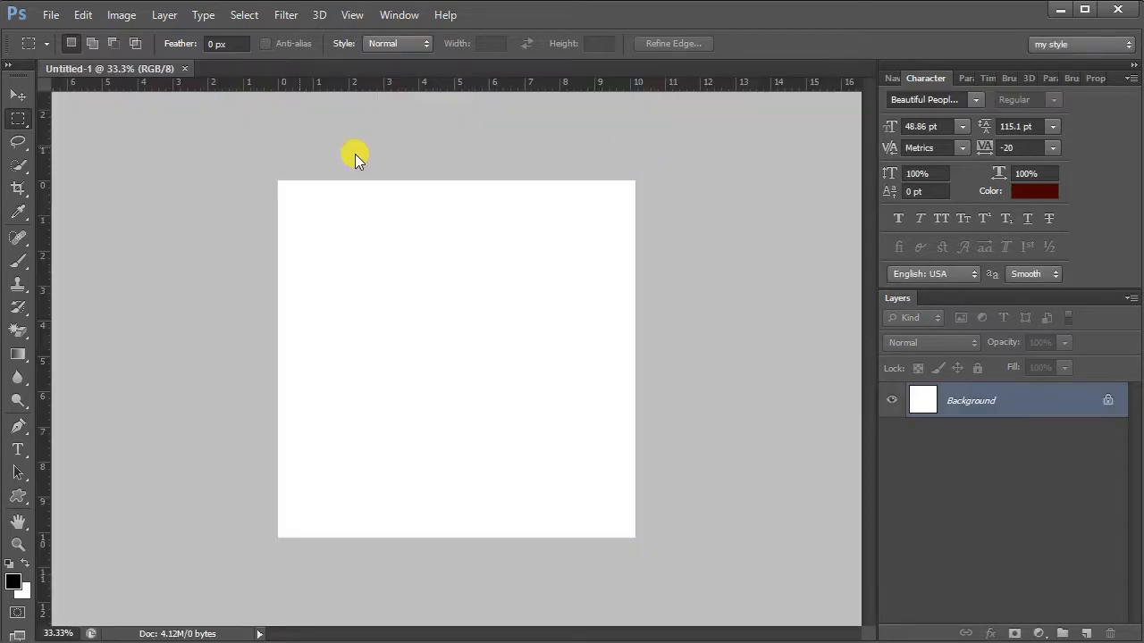
left_click(893, 79)
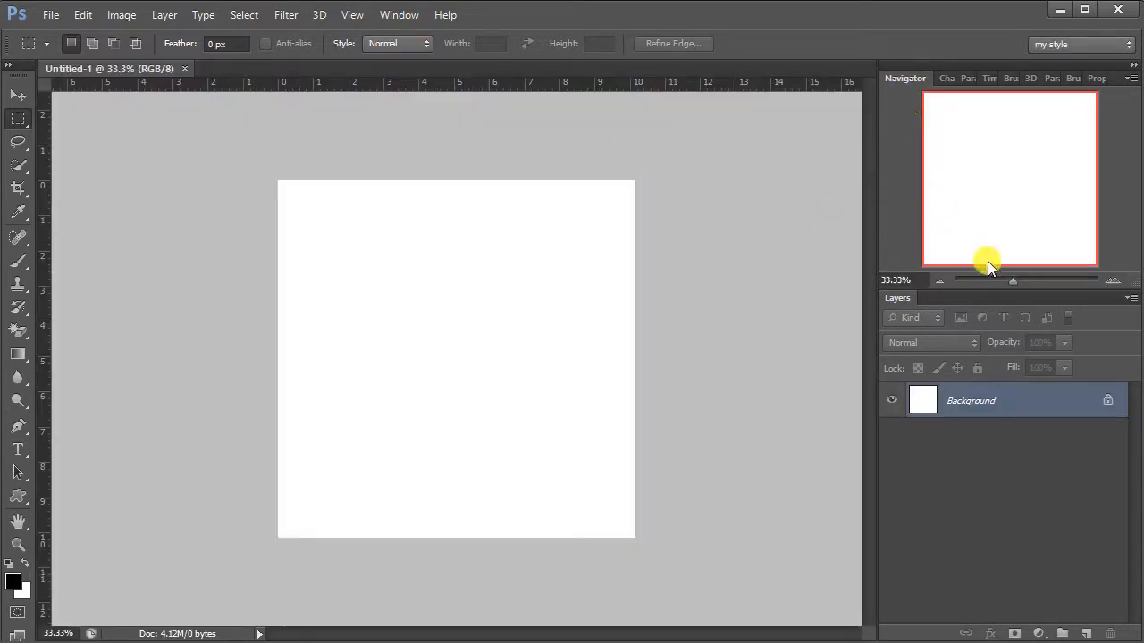
left_click(1023, 281)
left_click_drag(1015, 280, 1017, 280)
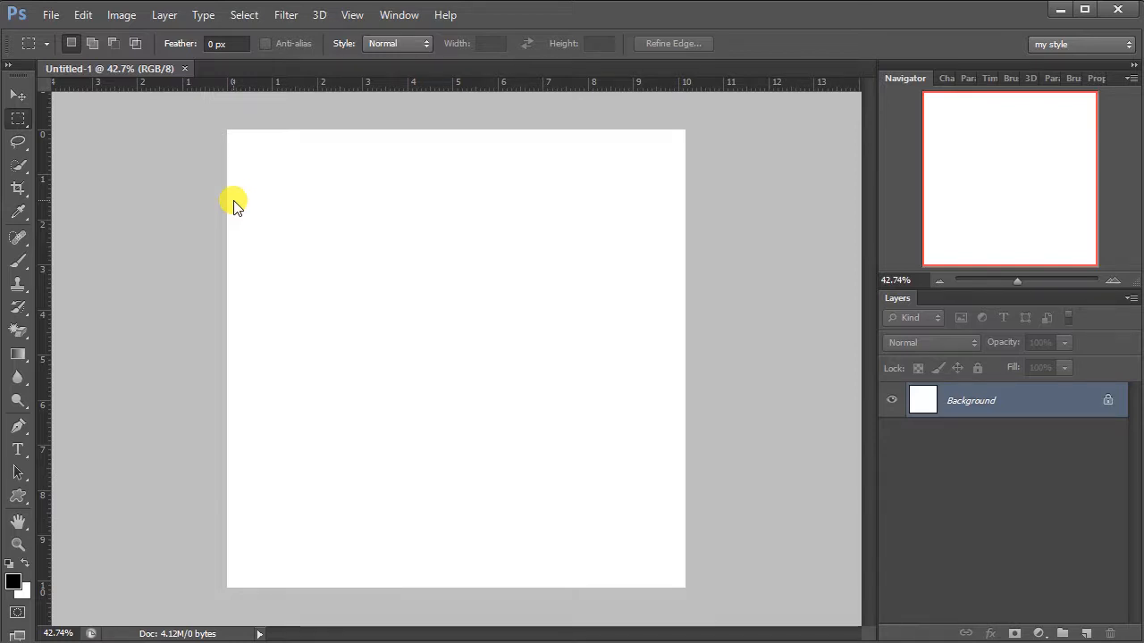
Step: Draw an ellipse shape about 670 × 733 px in the middle of the canvas and fill it with bright red
left_click(20, 501)
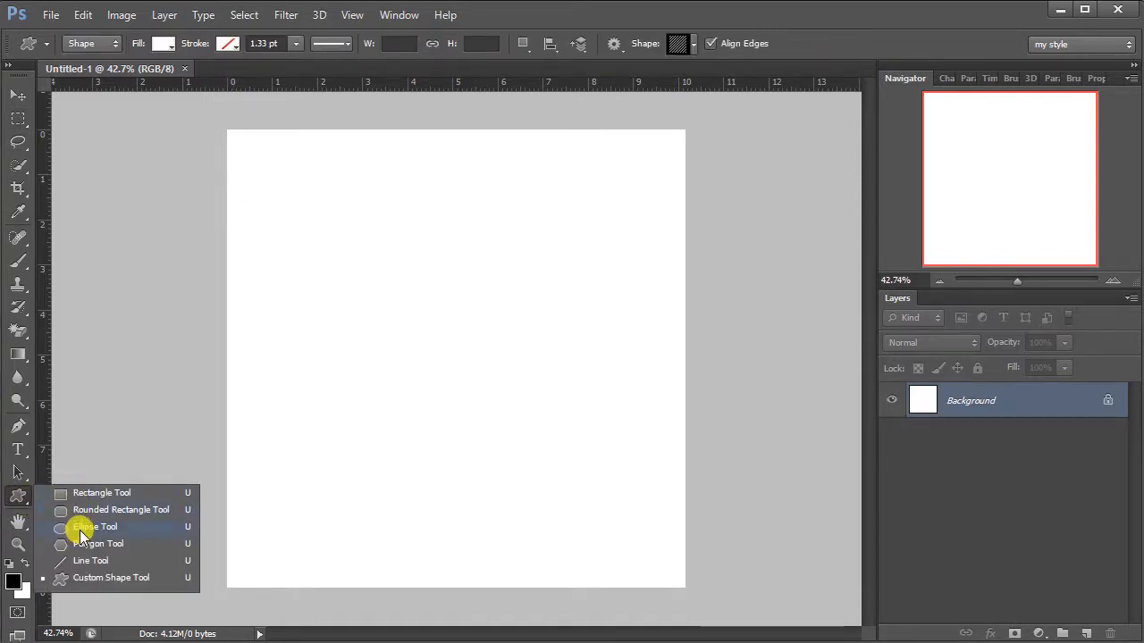
left_click(78, 528)
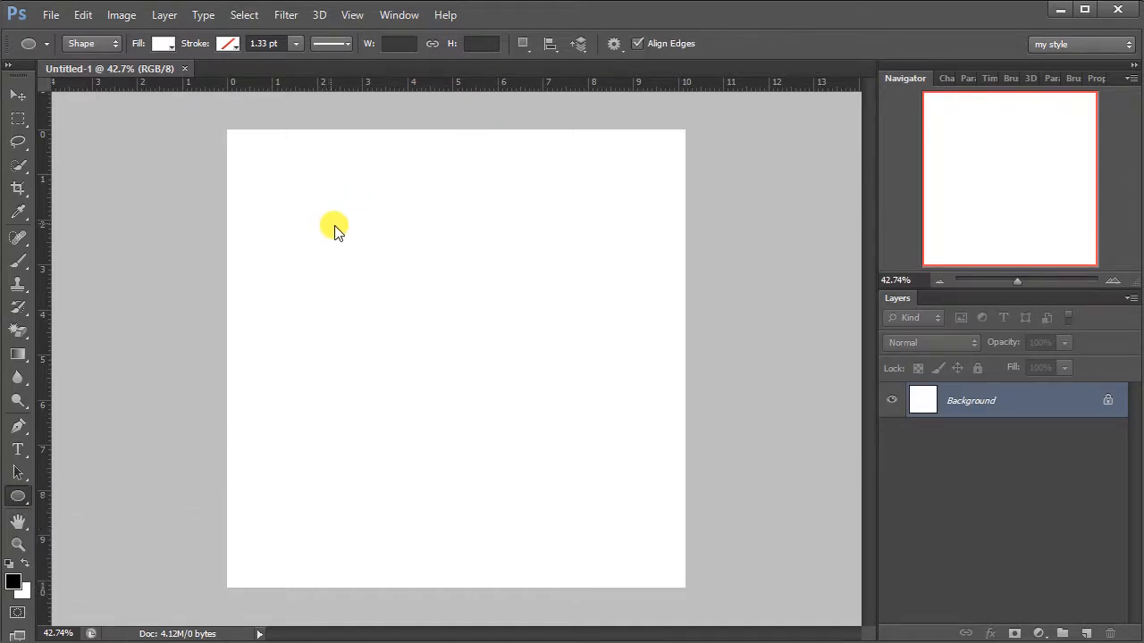
left_click_drag(329, 223, 582, 503)
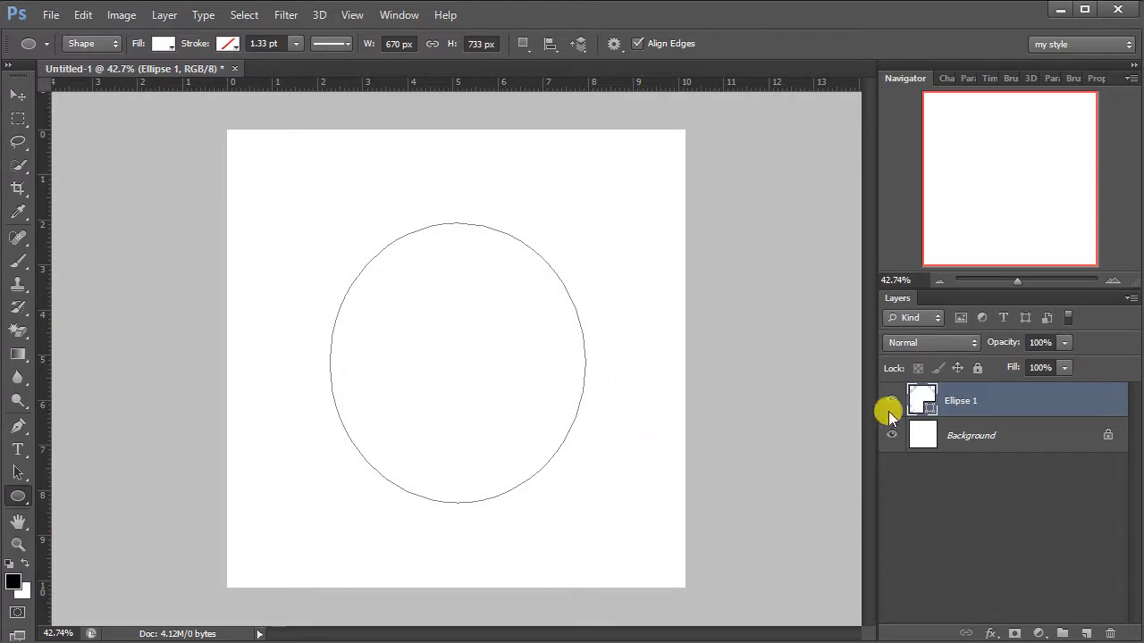
double_click(931, 409)
left_click(755, 400)
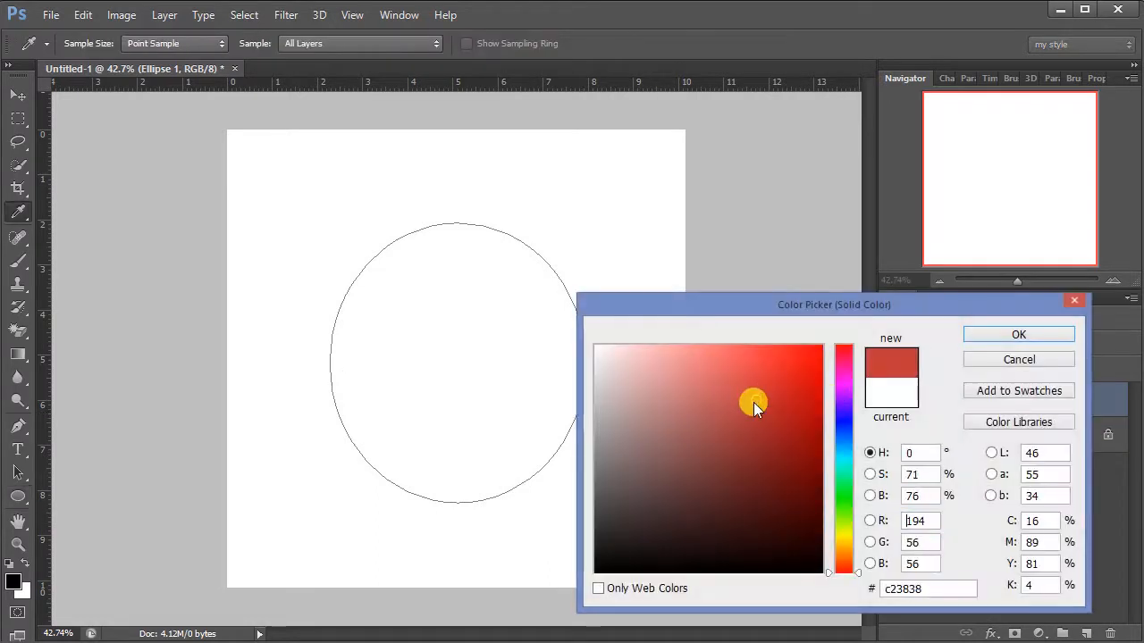
left_click(773, 386)
left_click(1034, 337)
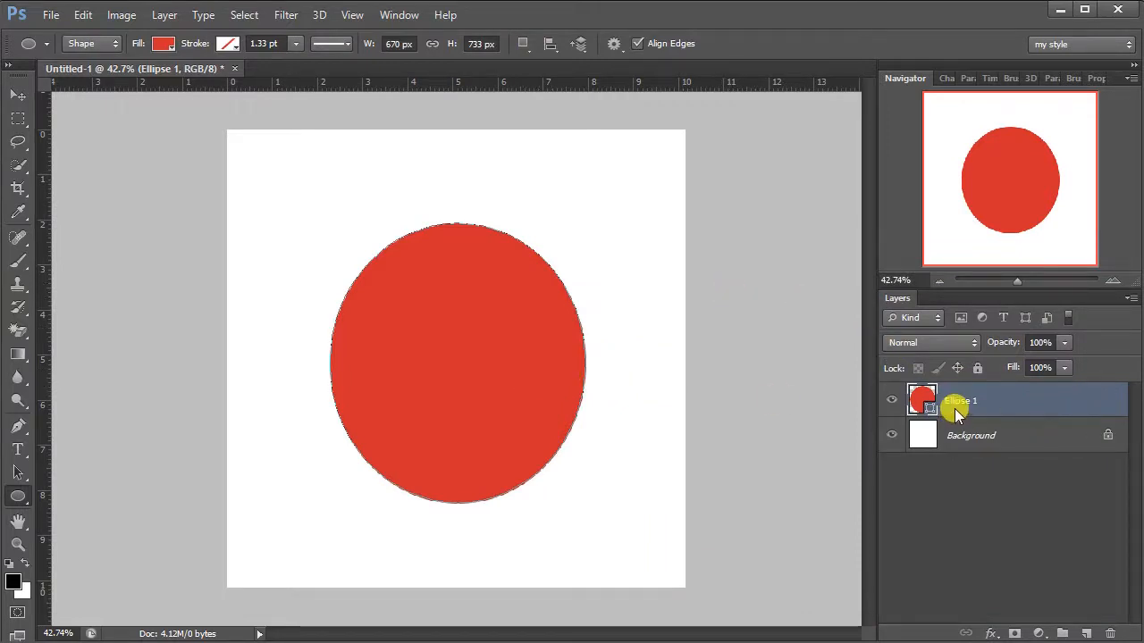
Step: Place the photo of the standing man in the brown jacket over the ellipse and rasterize its layer
left_click(44, 16)
left_click(172, 305)
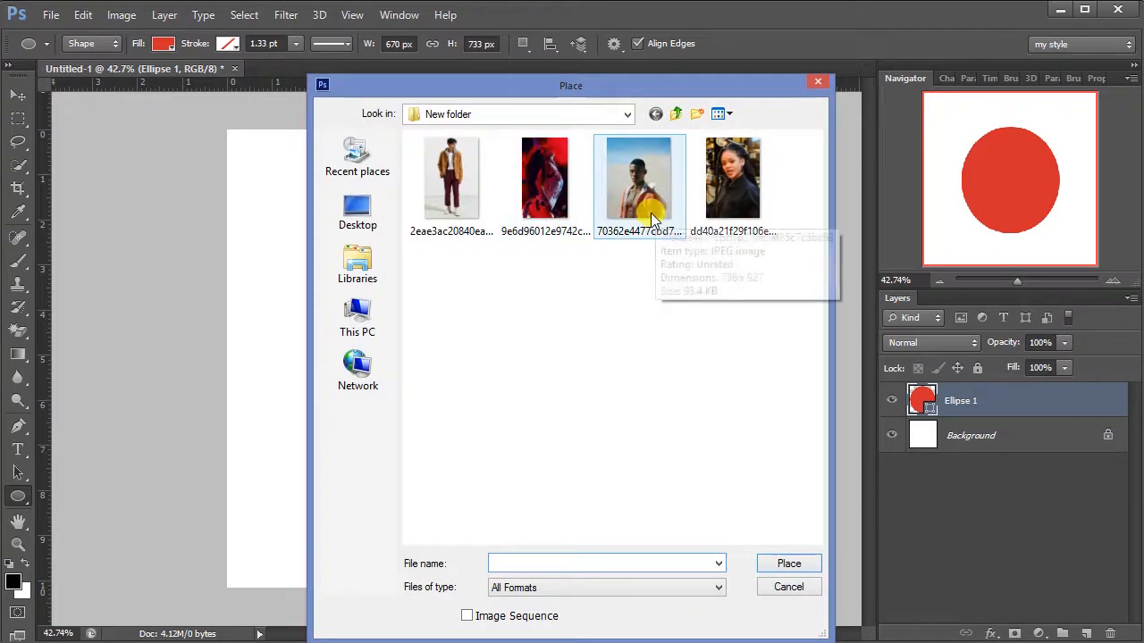
left_click_drag(562, 87, 568, 70)
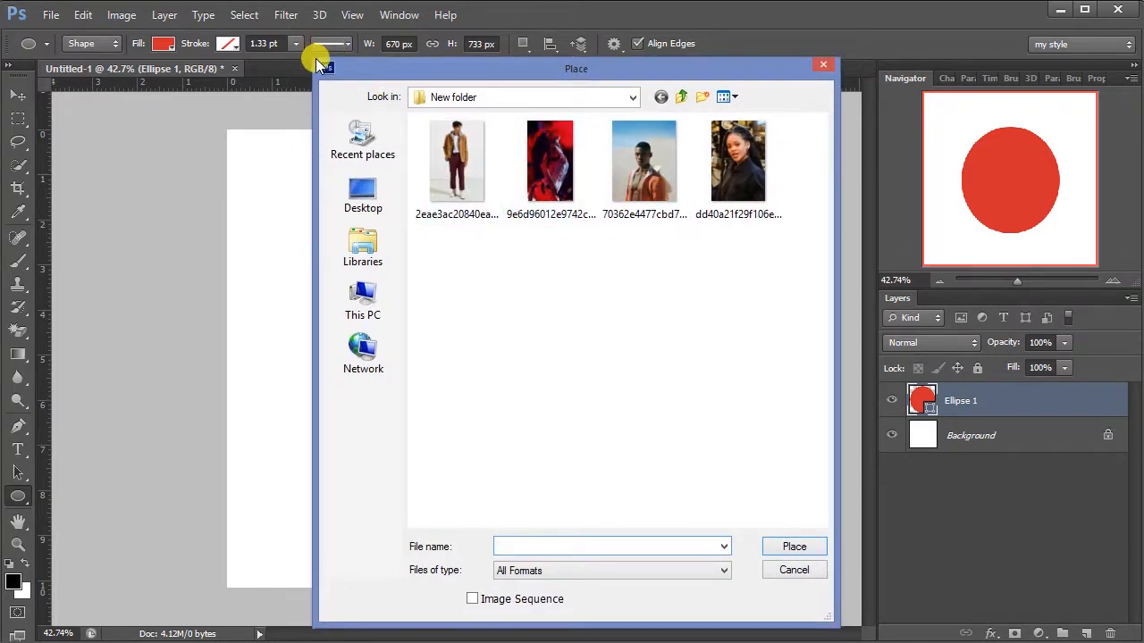
left_click_drag(315, 59, 333, 139)
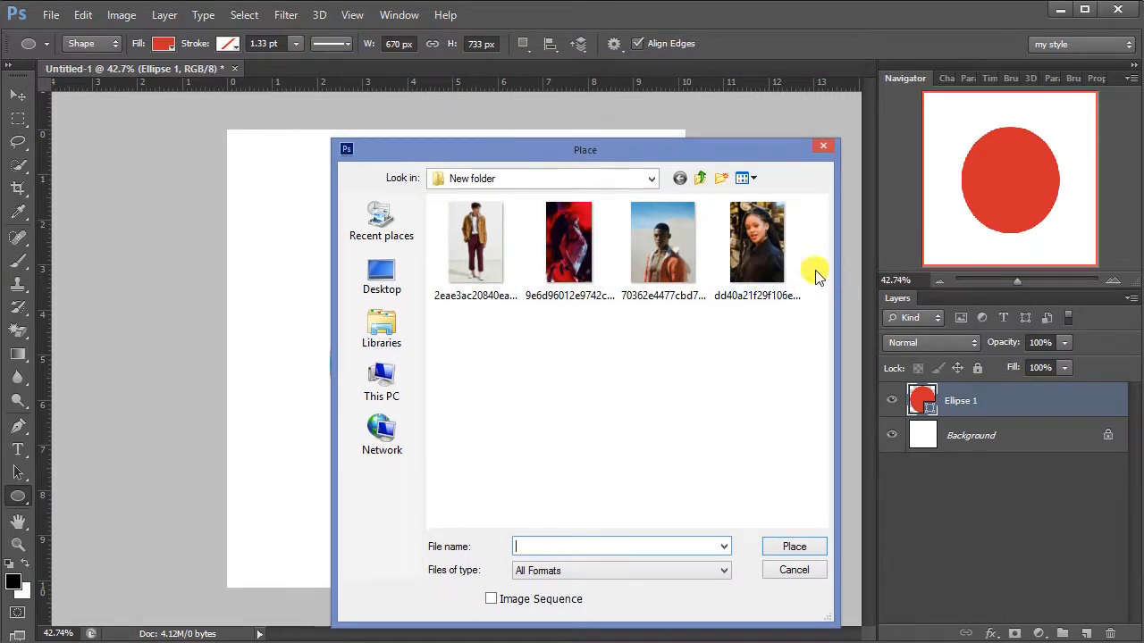
double_click(477, 248)
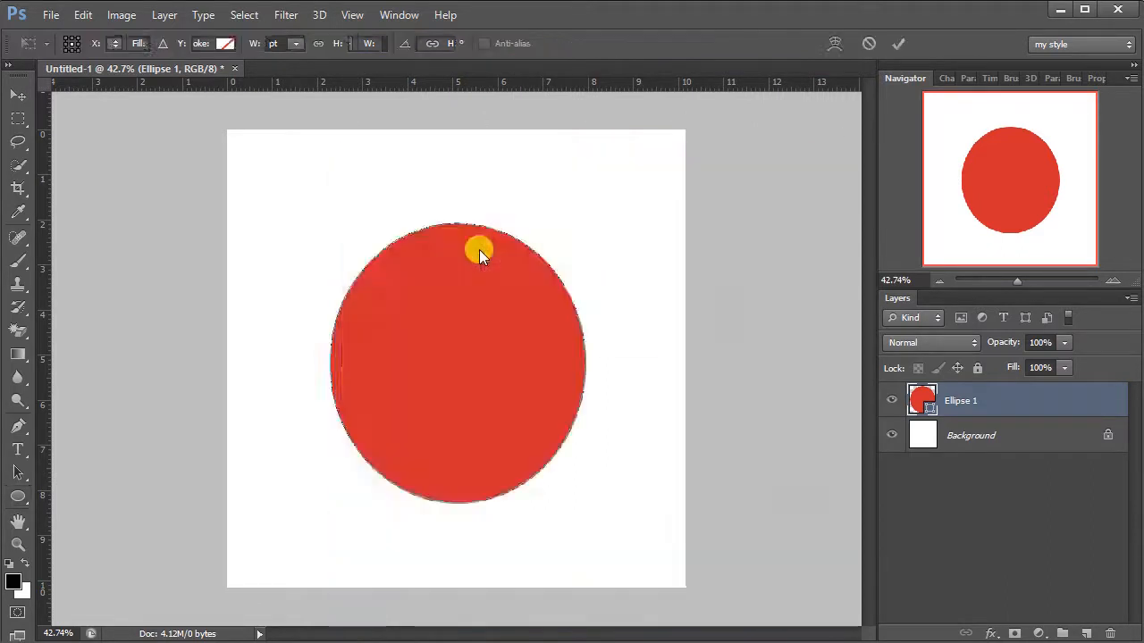
left_click_drag(444, 246, 426, 269)
left_click(896, 42)
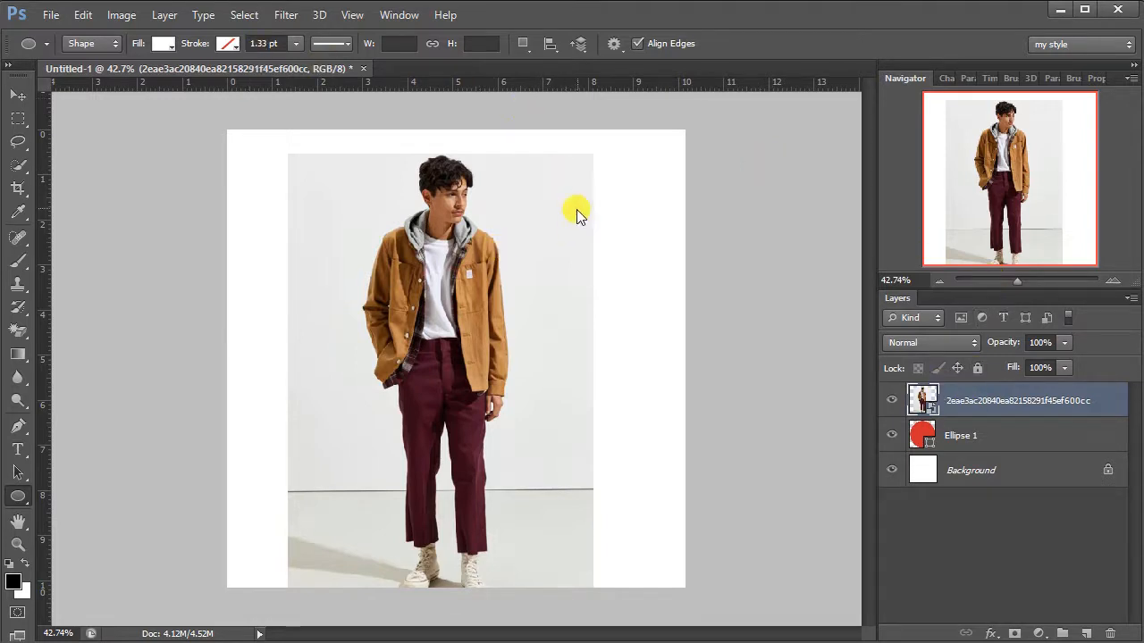
right_click(998, 401)
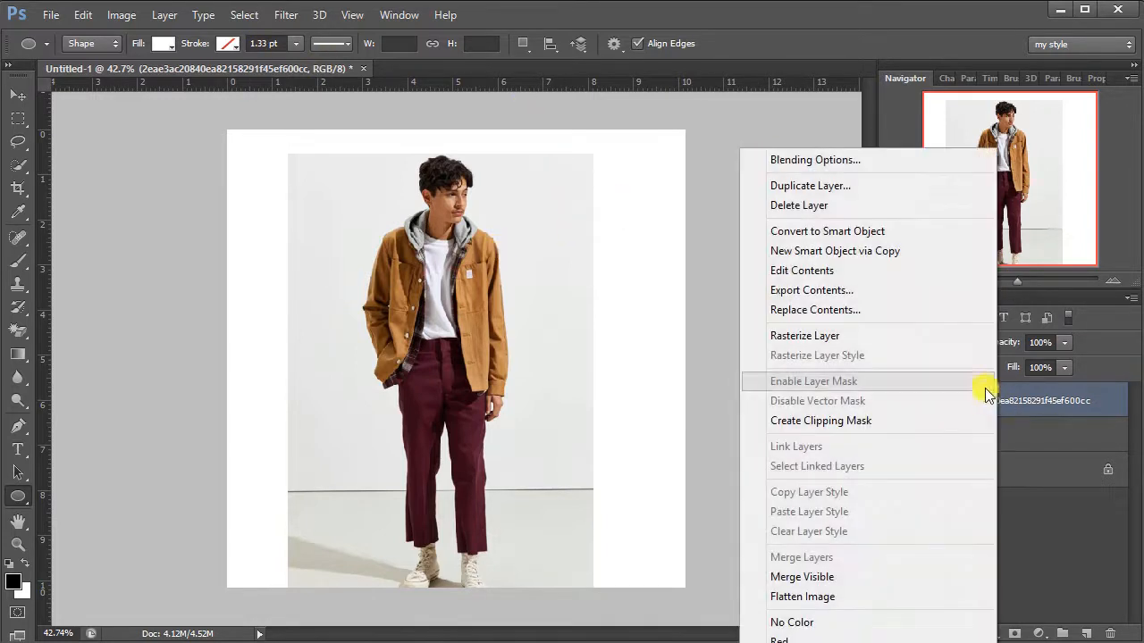
left_click(951, 338)
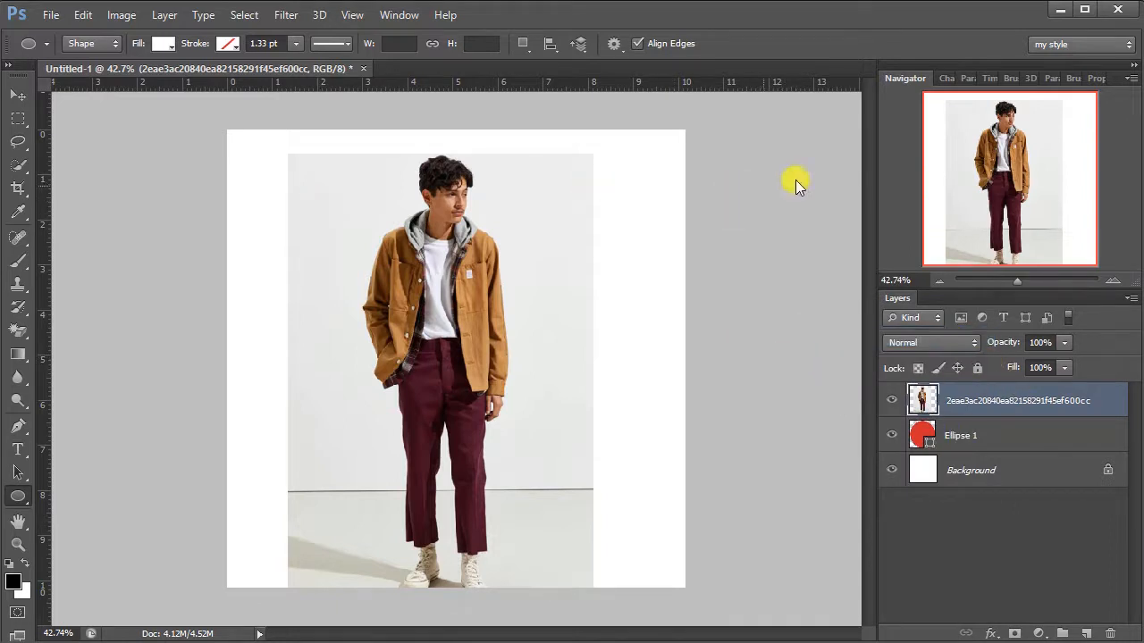
Step: Clip the photo to the ellipse with a clipping mask and reposition it so the man's head and torso fill the shape
right_click(1008, 406)
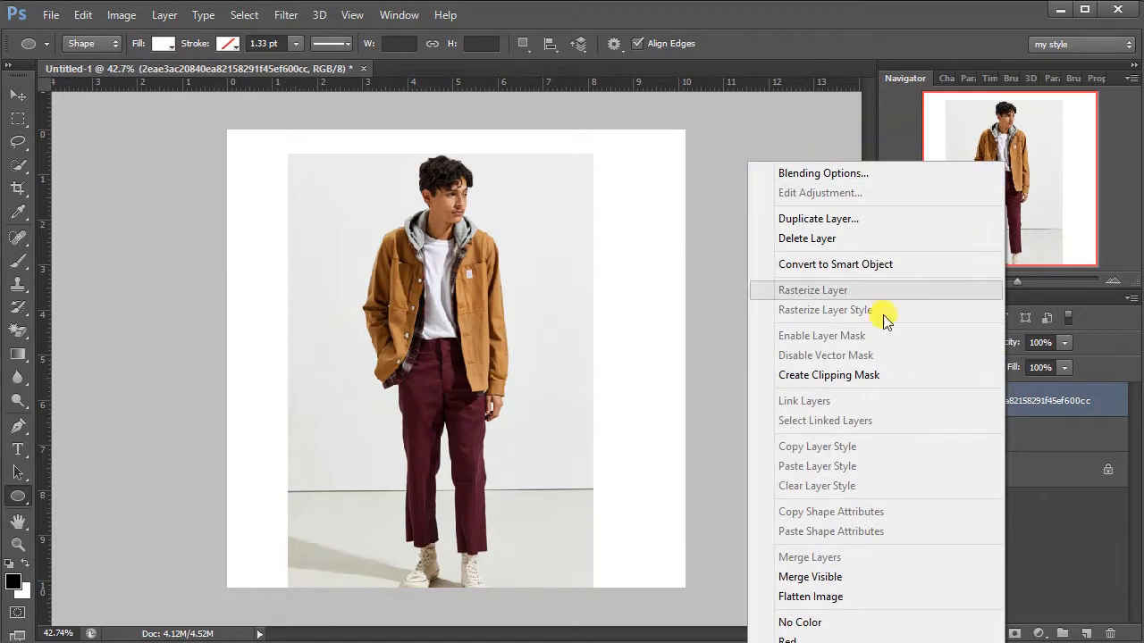
left_click(888, 376)
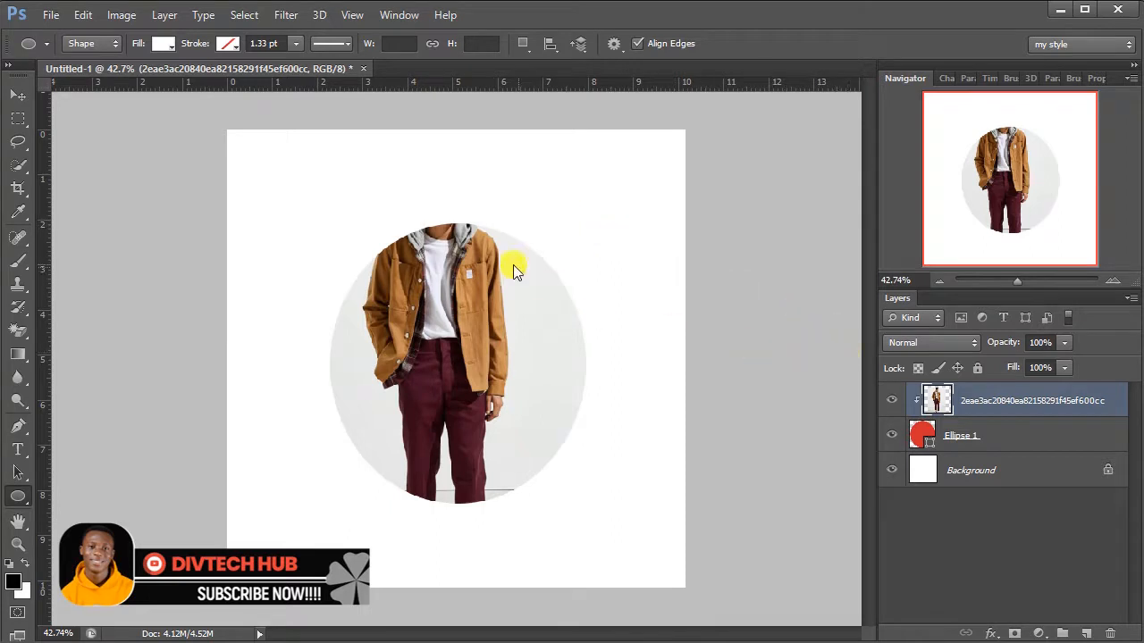
left_click(14, 95)
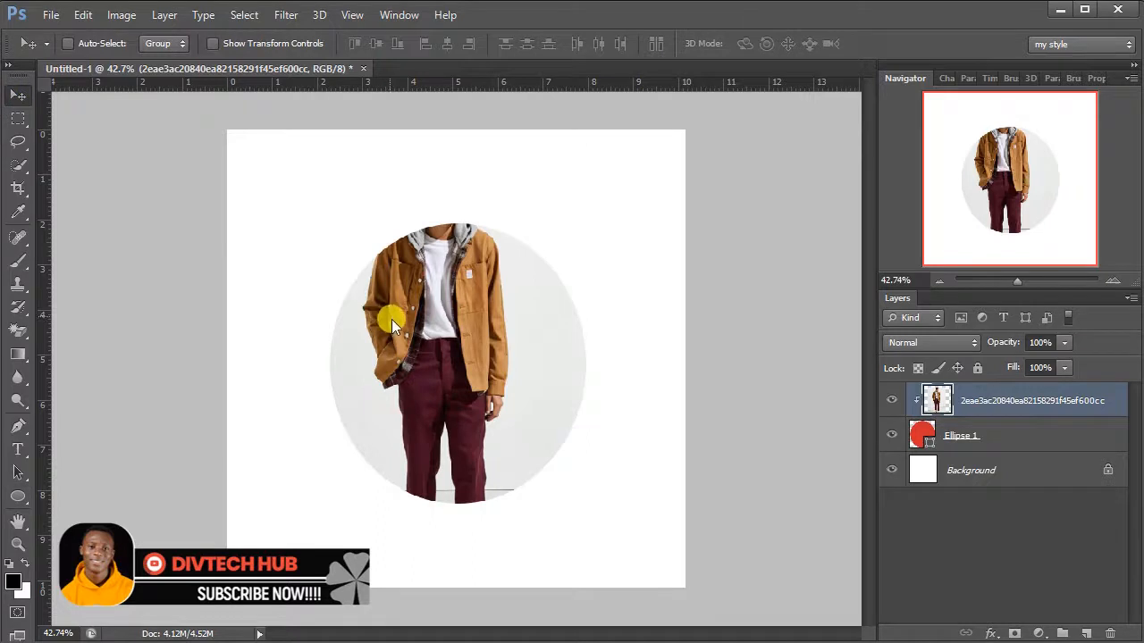
left_click_drag(391, 319, 450, 396)
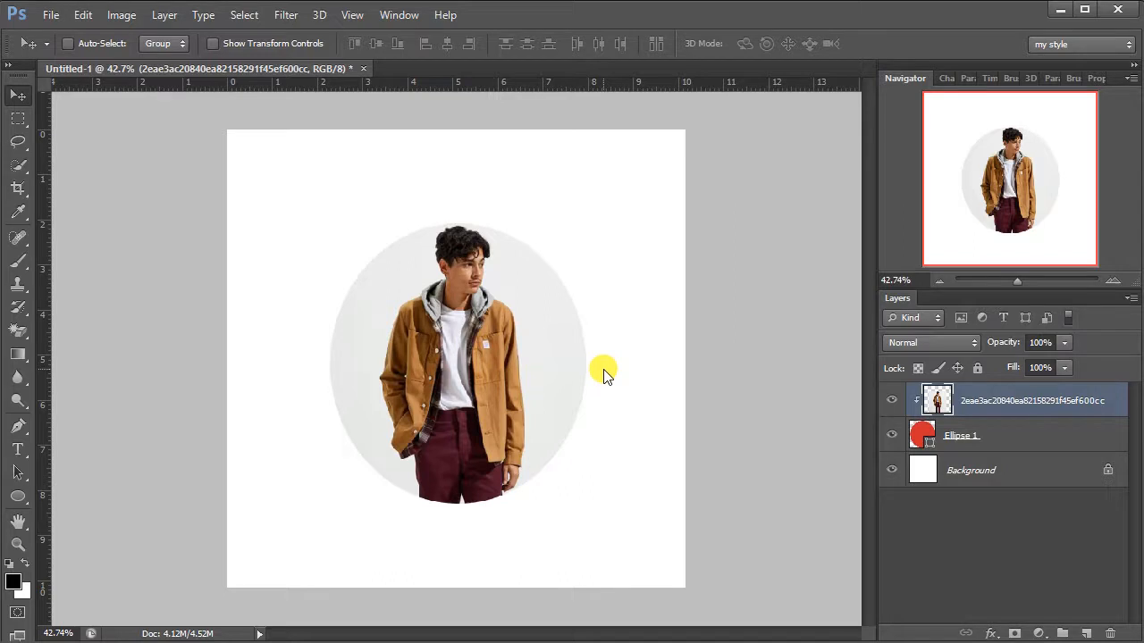
Step: Group the clipped photo with the ellipse layer and hide the group
left_click(1000, 445, "ctrl")
key("ctrl+g")
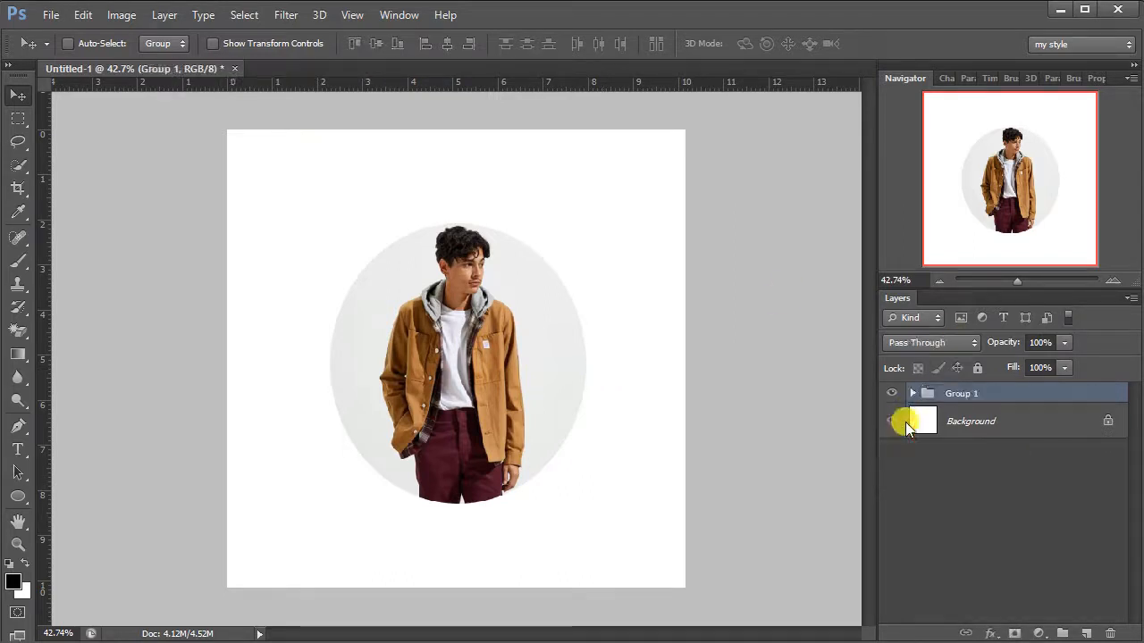
left_click(891, 393)
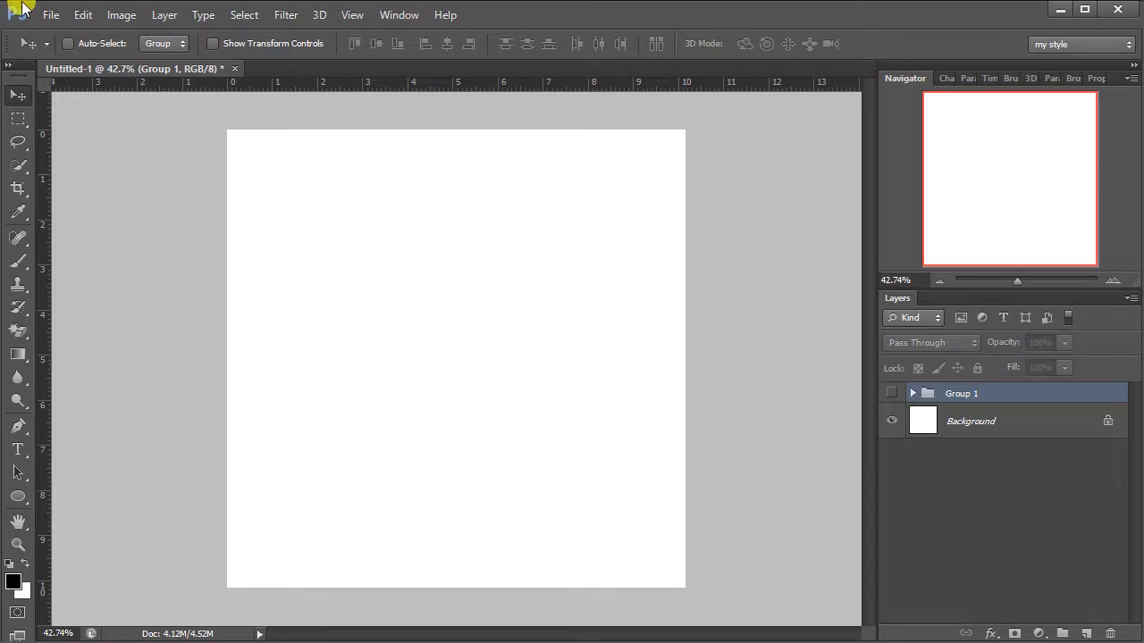
Step: Open the portrait photo of the woman in the black jacket and bring it into the Untitled-1 document, centred on the canvas
left_click(51, 16)
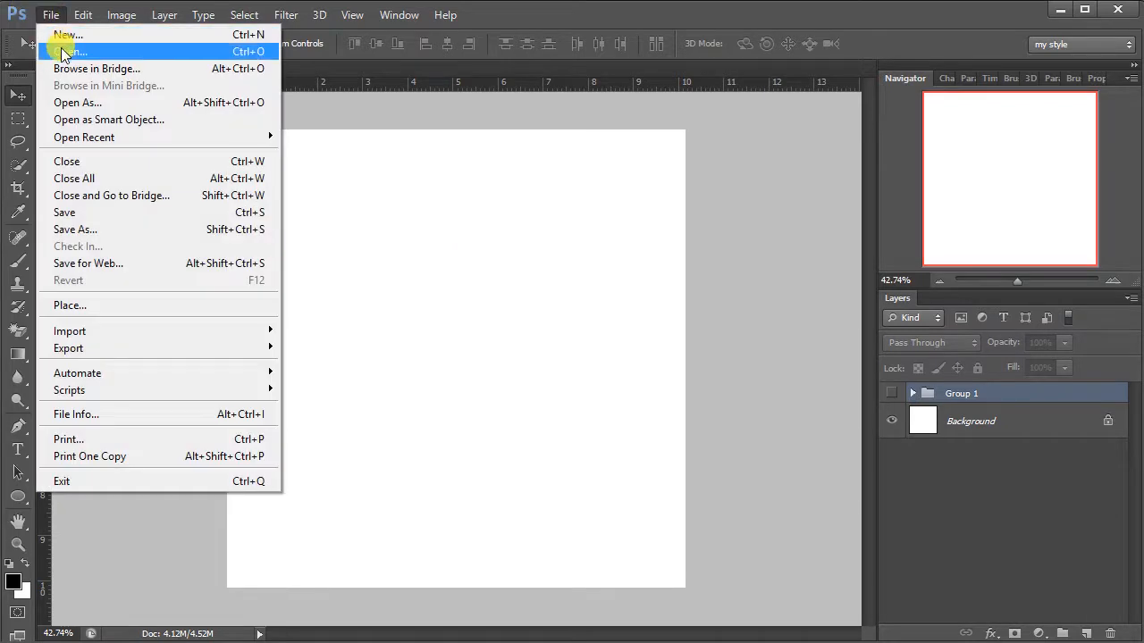
left_click(61, 50)
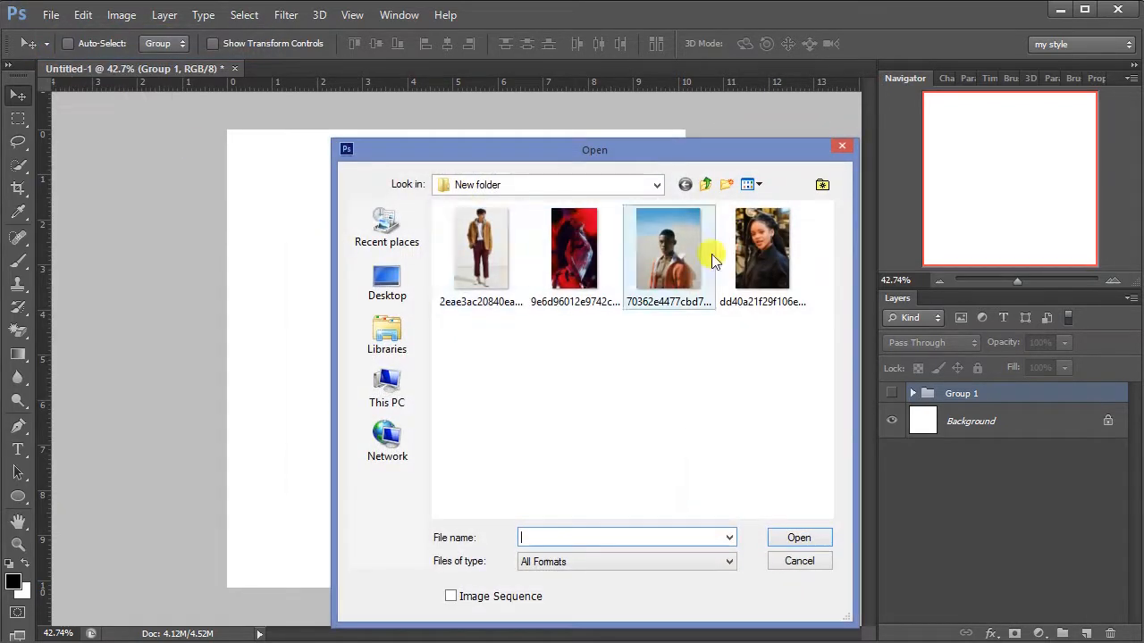
double_click(747, 245)
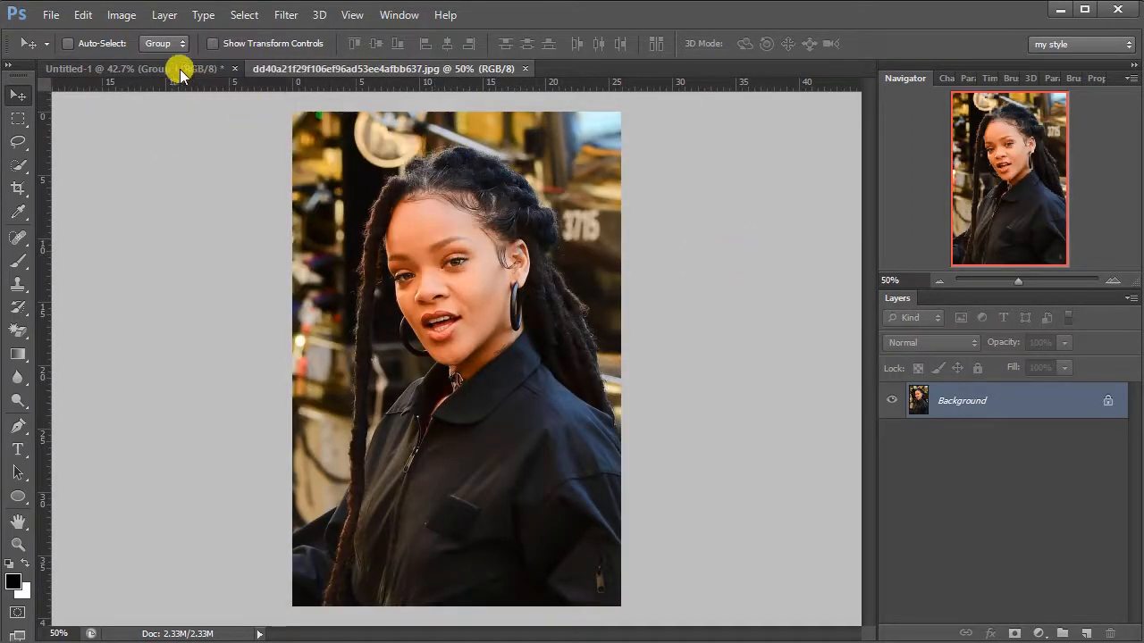
left_click_drag(179, 68, 449, 303)
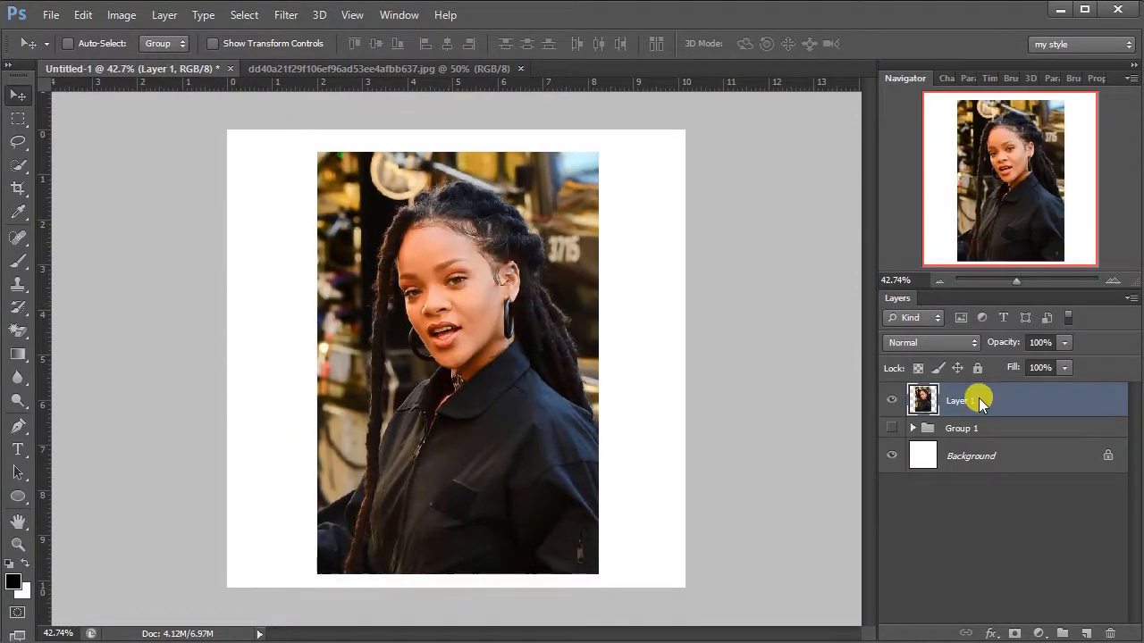
Step: Draw a white eight-sided polygon shape with the Polygon Tool and move it over the woman's face
left_click(18, 497)
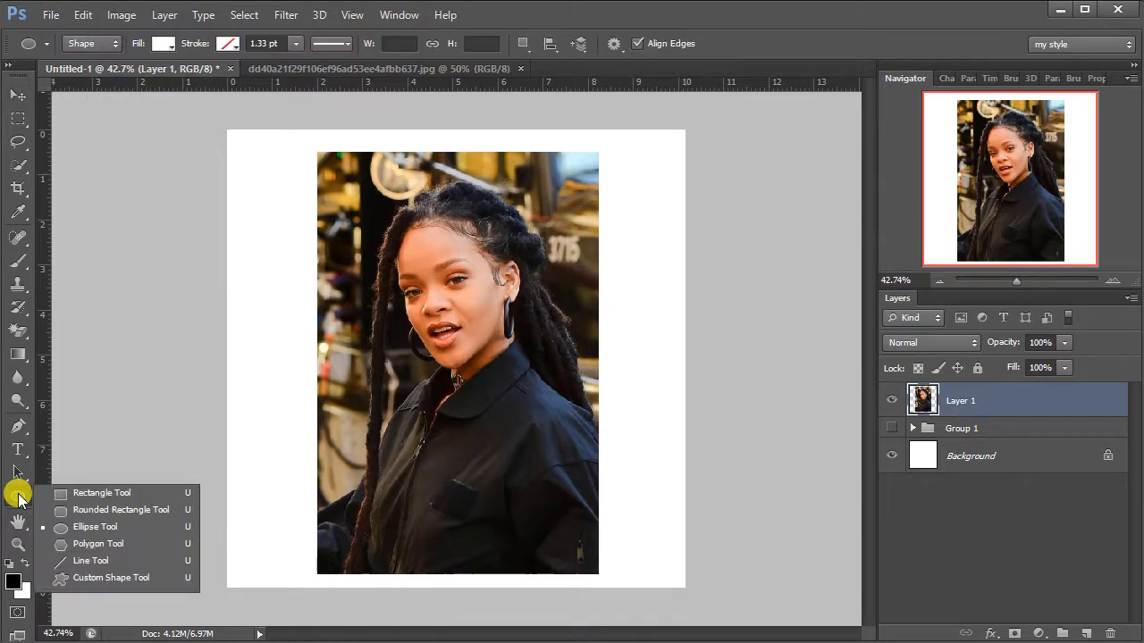
left_click(81, 528)
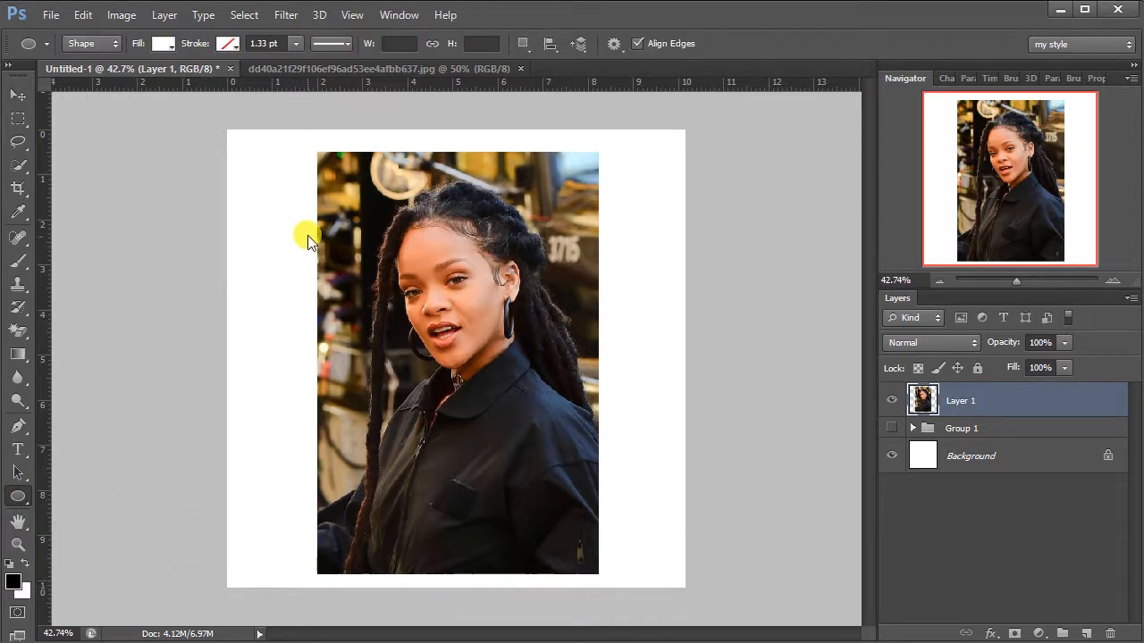
left_click(16, 498)
left_click(132, 544)
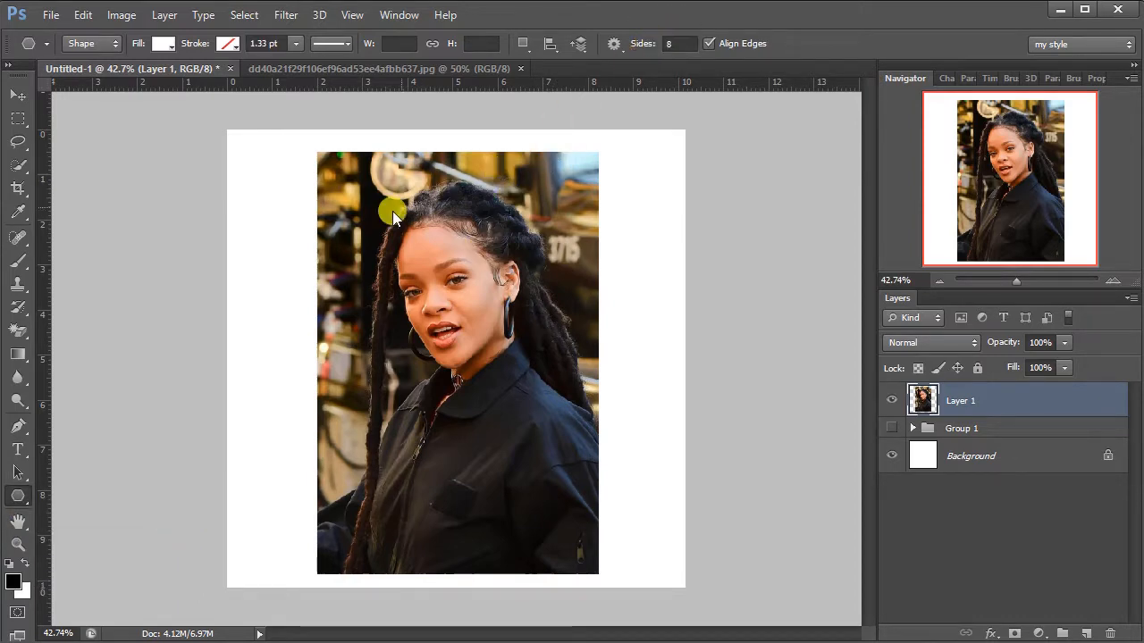
left_click_drag(346, 200, 436, 211)
left_click(18, 95)
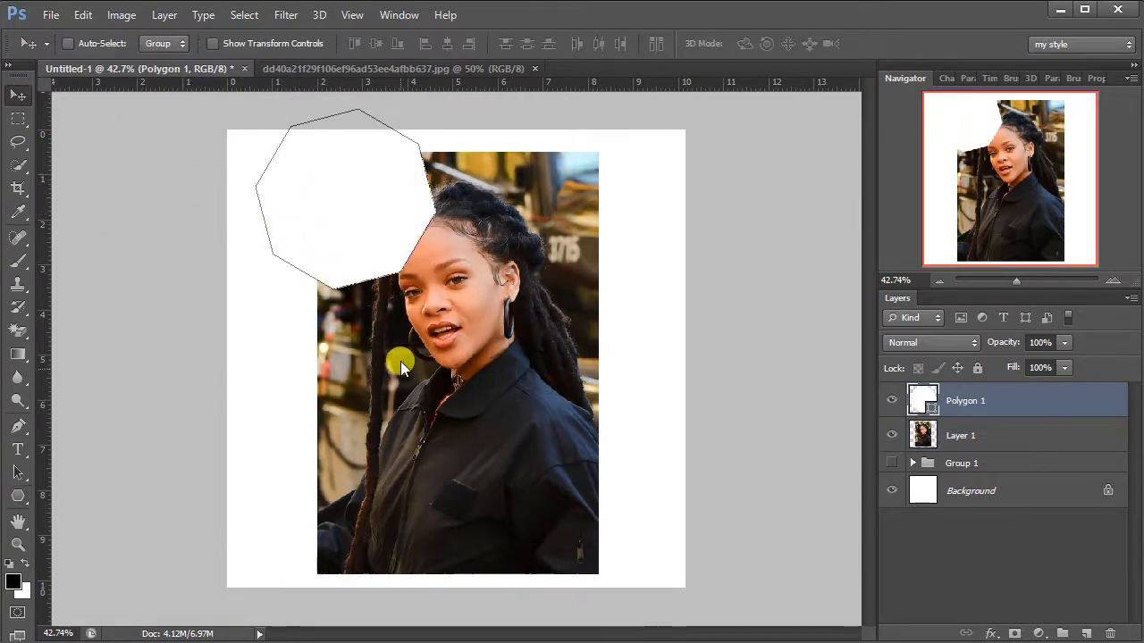
left_click_drag(398, 360, 479, 443)
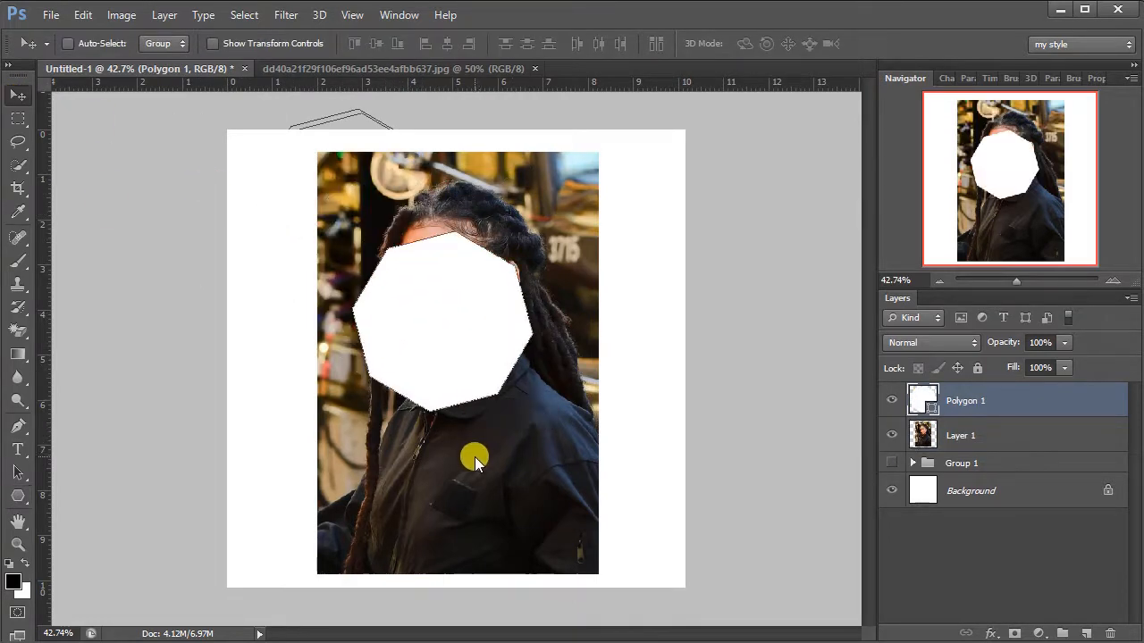
Step: Enlarge the octagon to about 164%, rotate it about 24°, and centre it over the upper part of the portrait
key("ctrl+t")
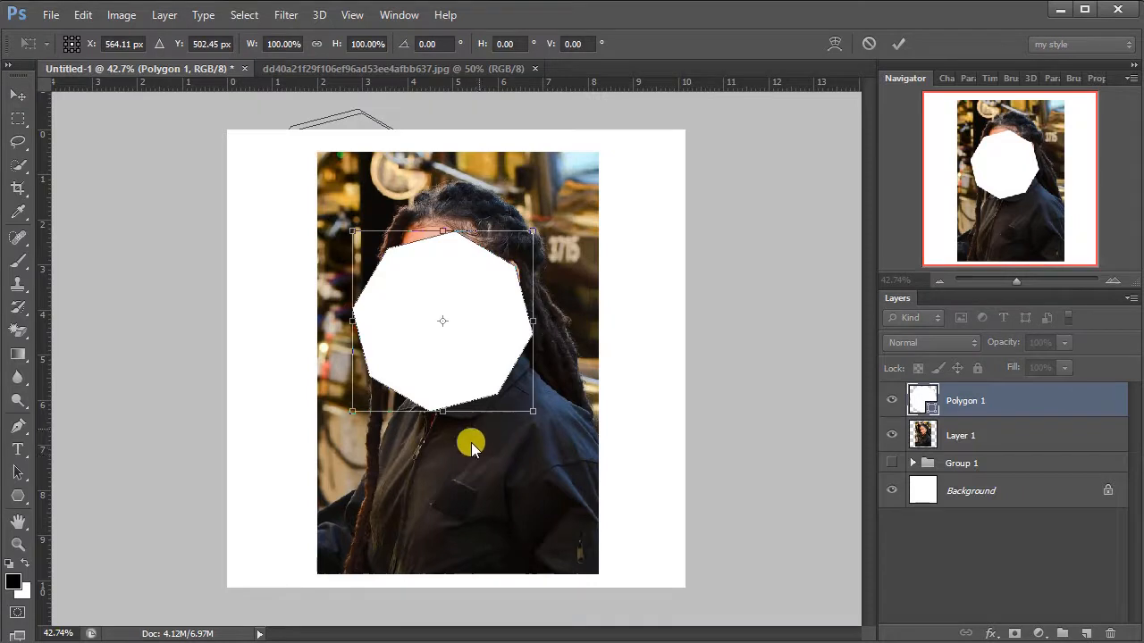
left_click_drag(535, 410, 544, 483)
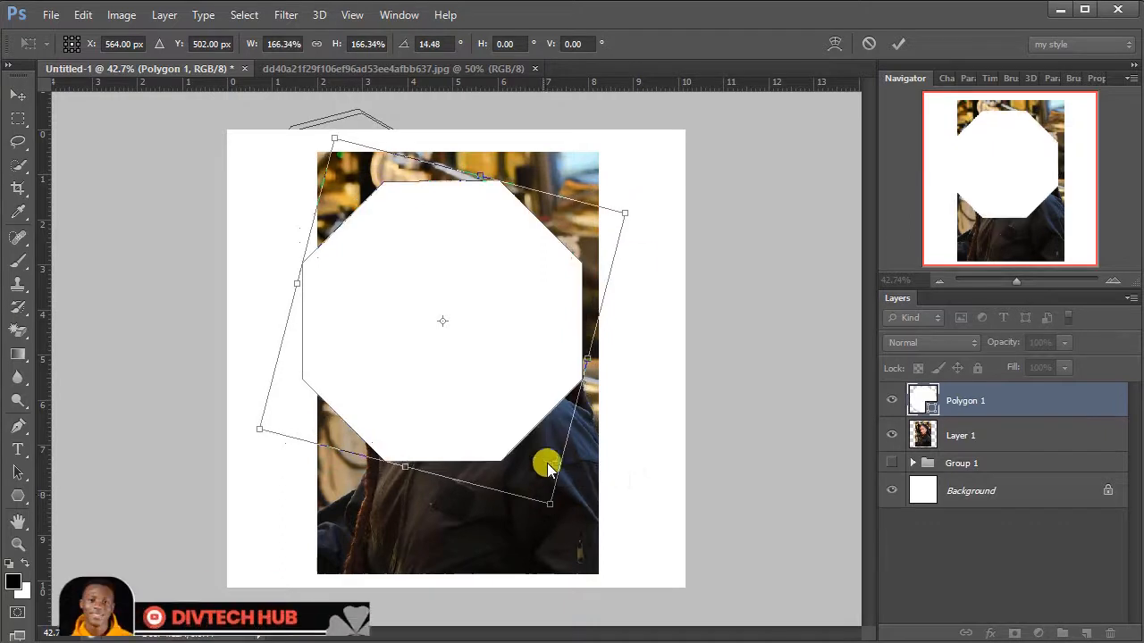
left_click(898, 42)
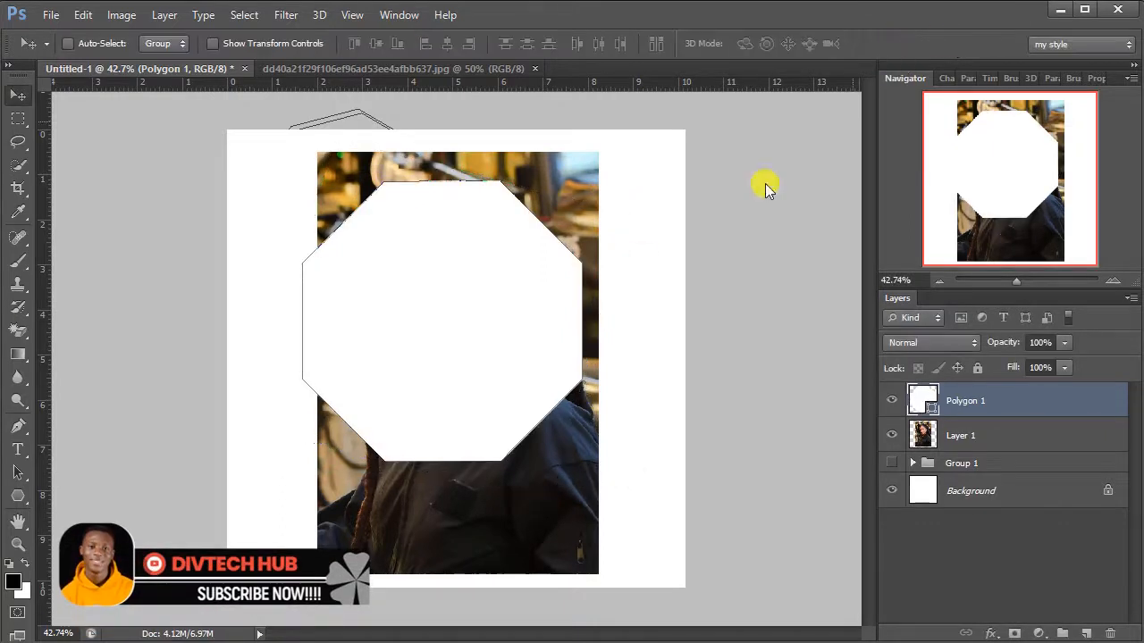
left_click_drag(522, 295, 533, 327)
key("ctrl+t")
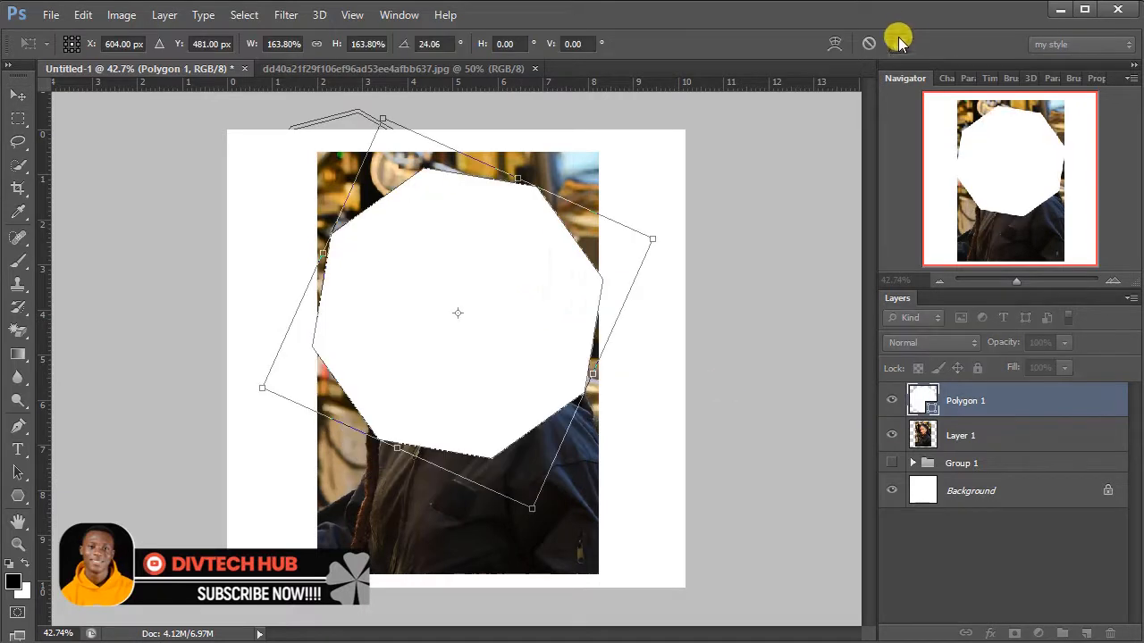
left_click(898, 40)
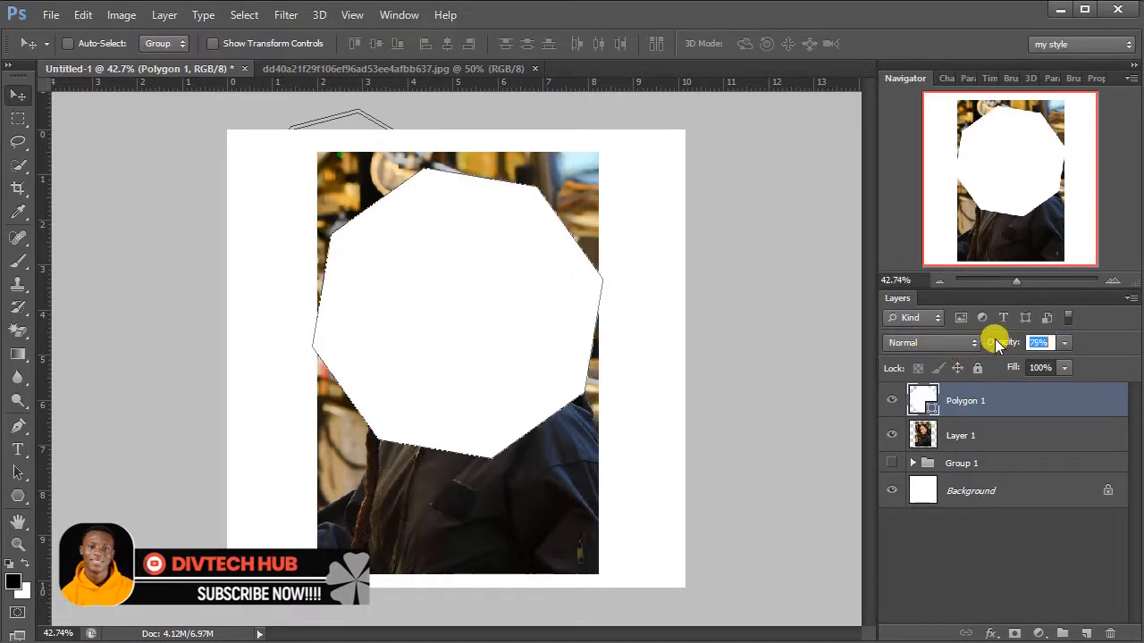
Step: Set the octagon's opacity to 65%, place it beneath the portrait layer, and mask the portrait with the octagonal selection
left_click_drag(994, 339, 985, 338)
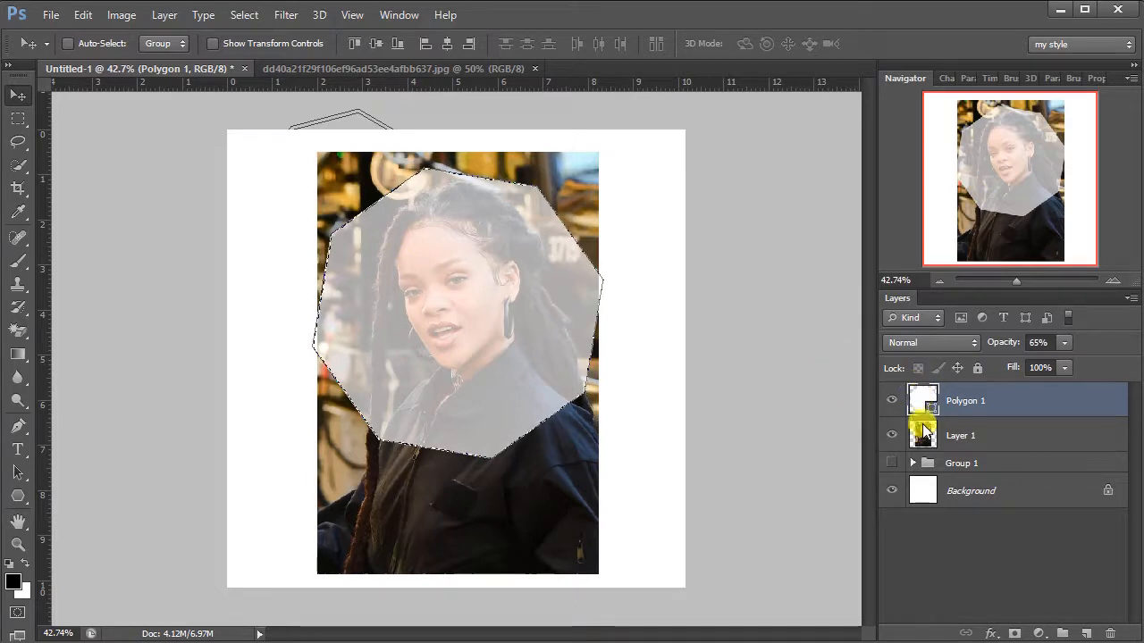
left_click_drag(952, 401, 947, 437)
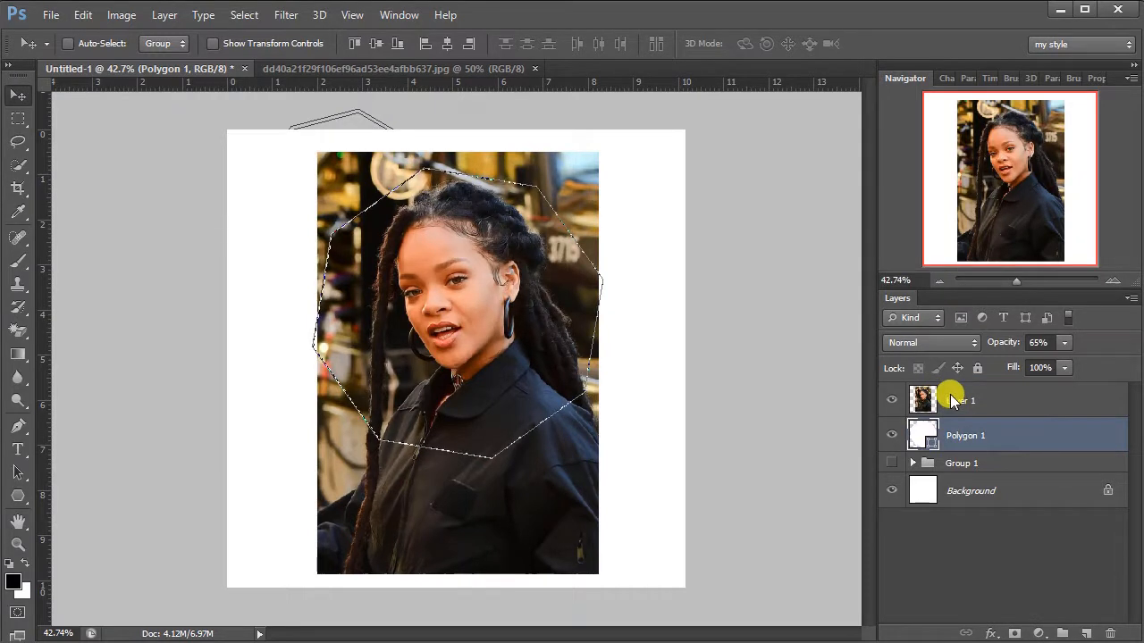
left_click(952, 402)
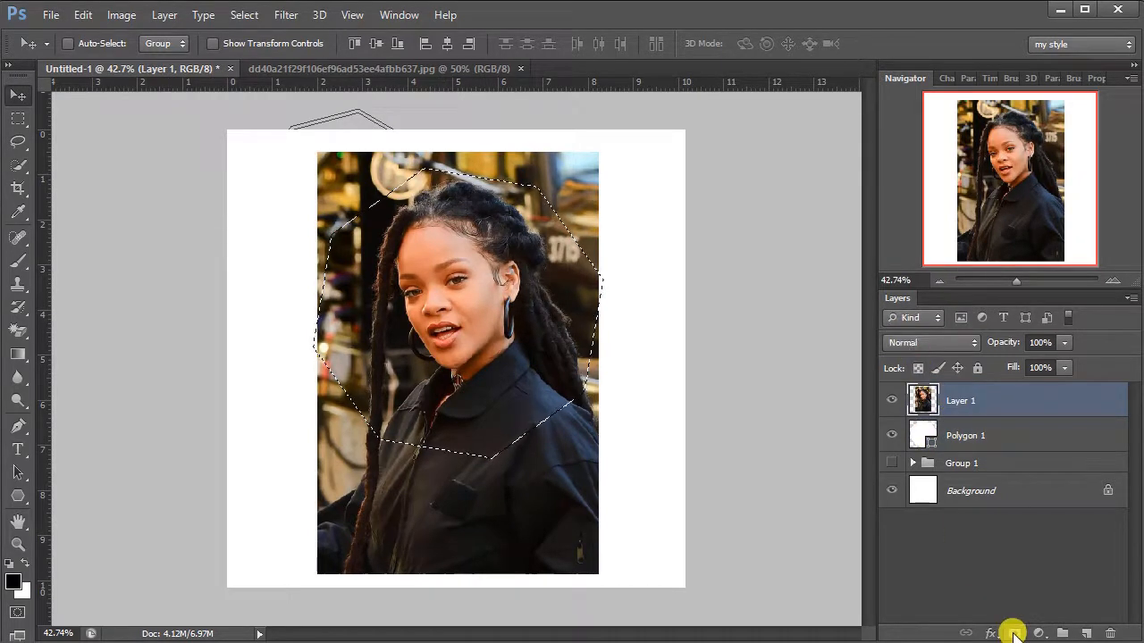
left_click(1014, 633)
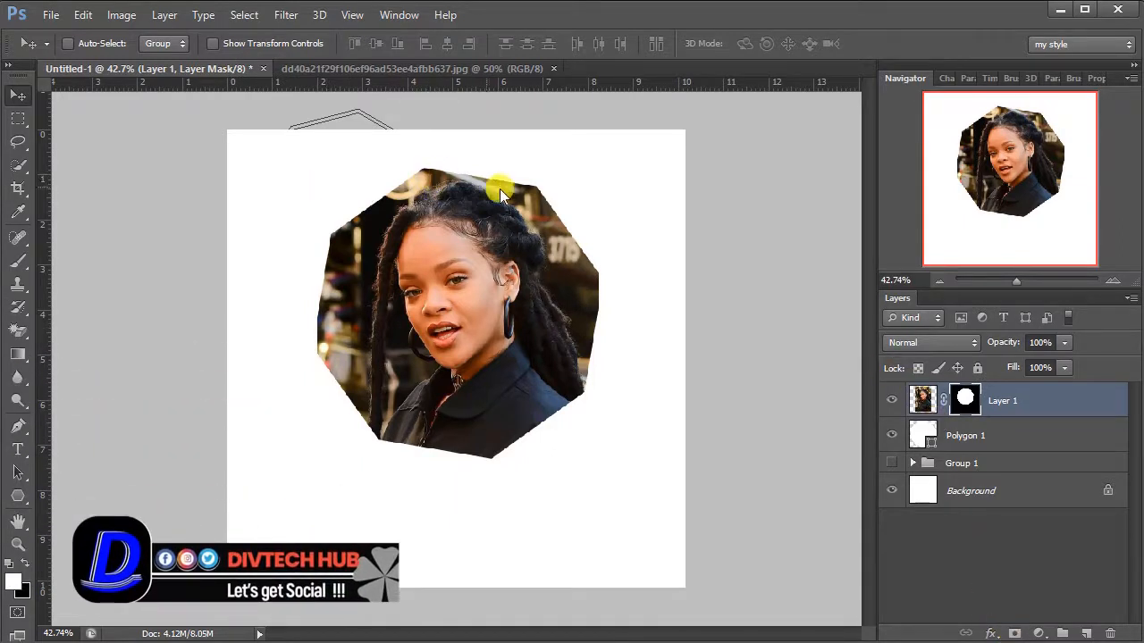
Step: Delete the Polygon 1 layer beneath the masked portrait
left_click(892, 435)
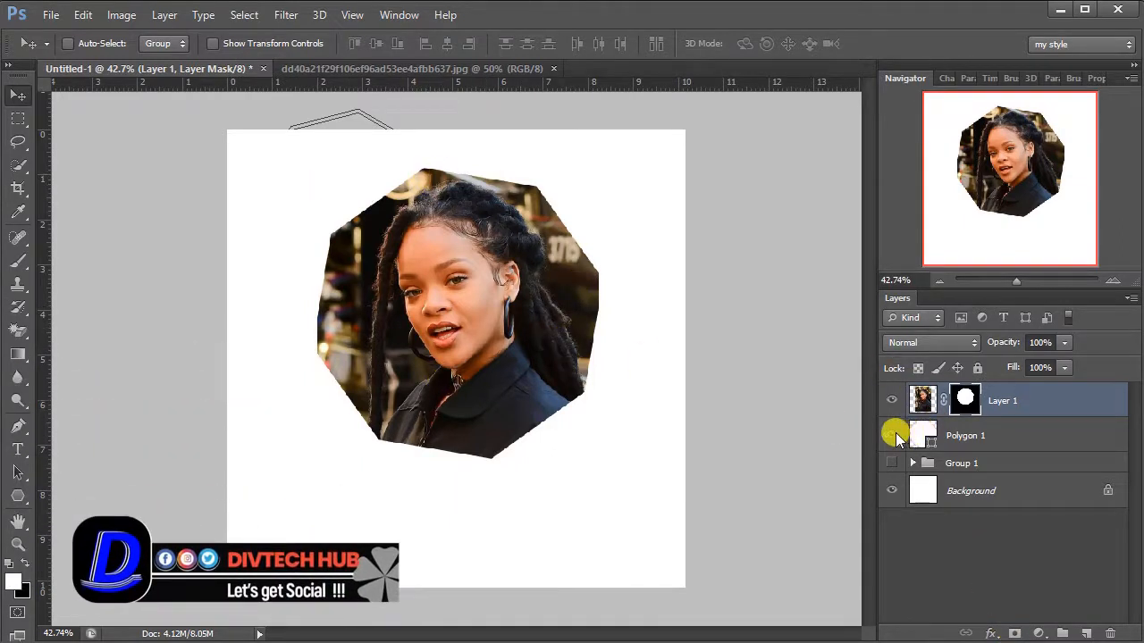
left_click(967, 435)
key("Delete")
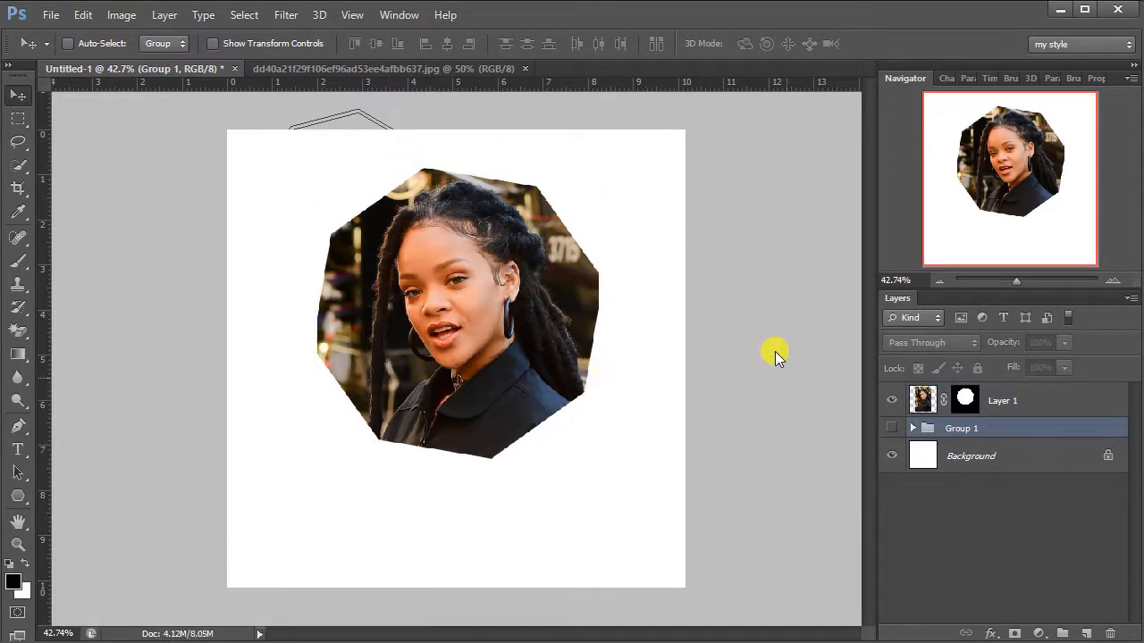
Step: Show Group 1 in place of the masked portrait and shift the clipped photo within the ellipse
left_click(1052, 394)
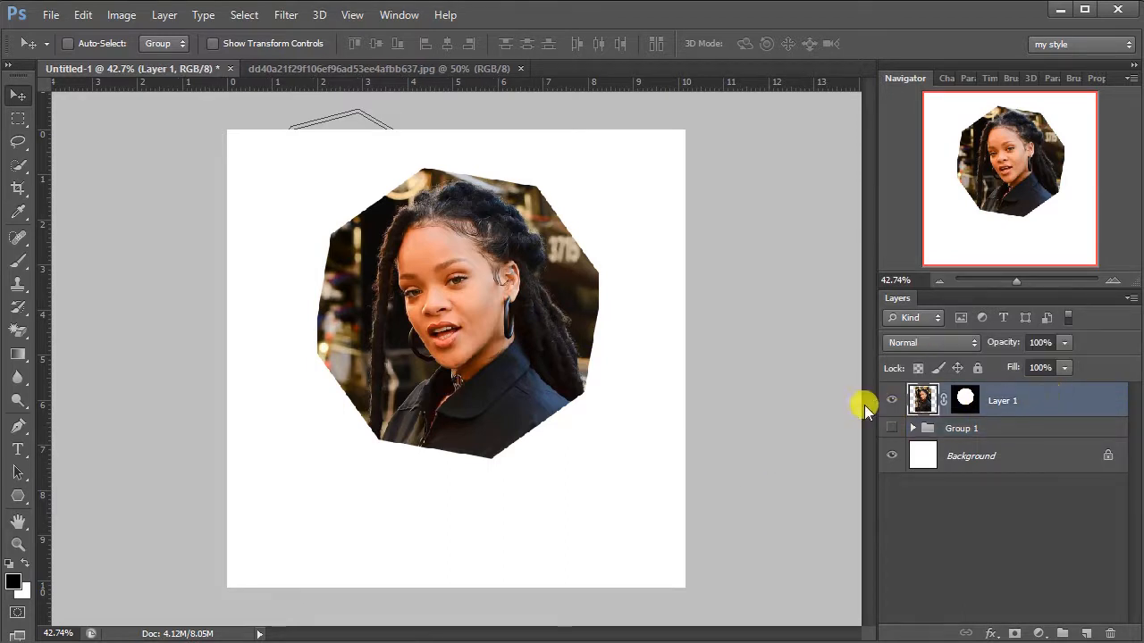
left_click(891, 400)
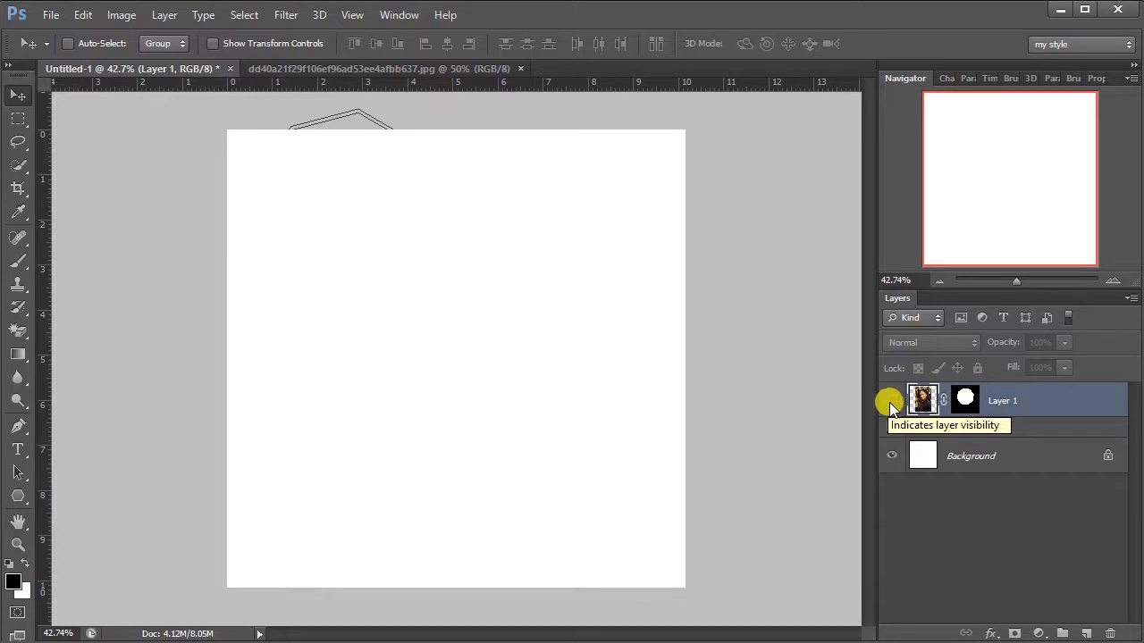
left_click(890, 428)
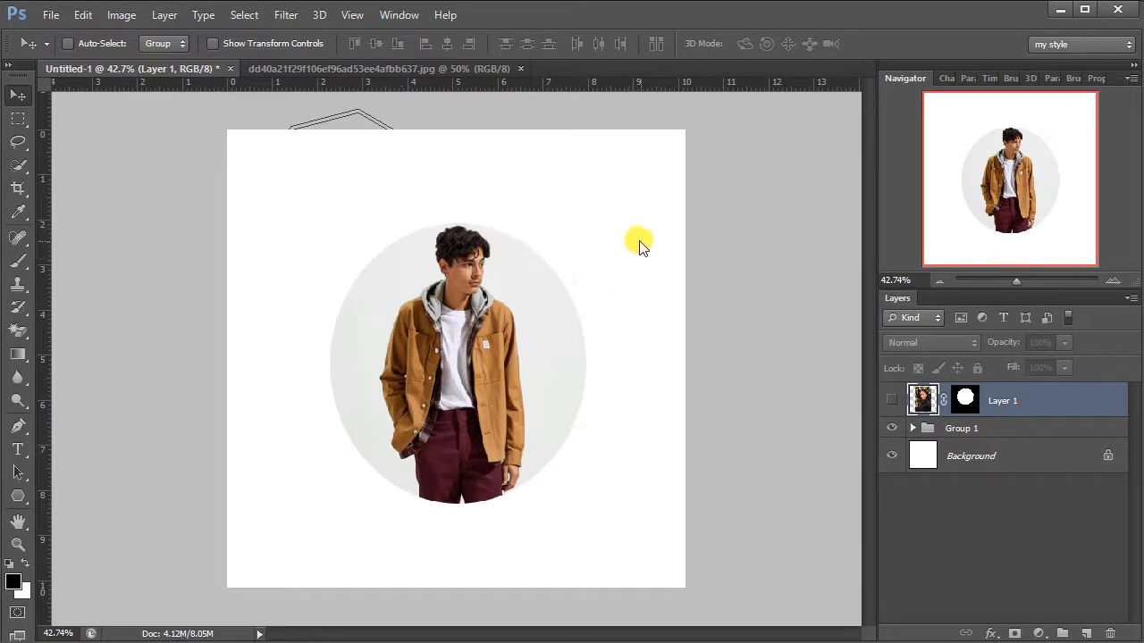
left_click(913, 428)
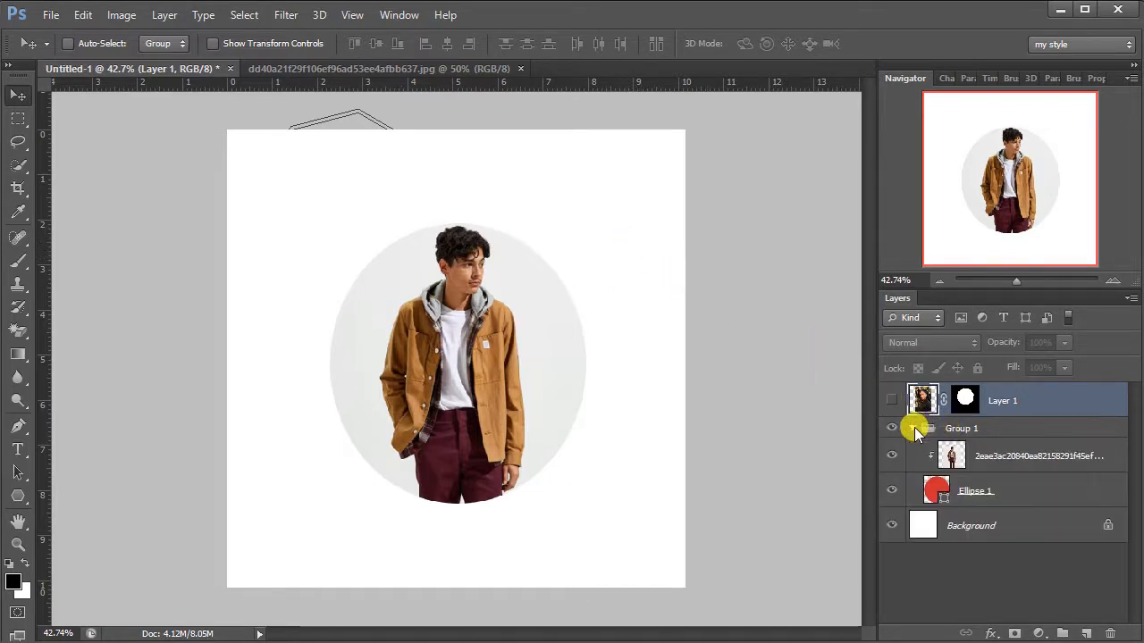
left_click(1001, 452)
left_click_drag(495, 309, 525, 317)
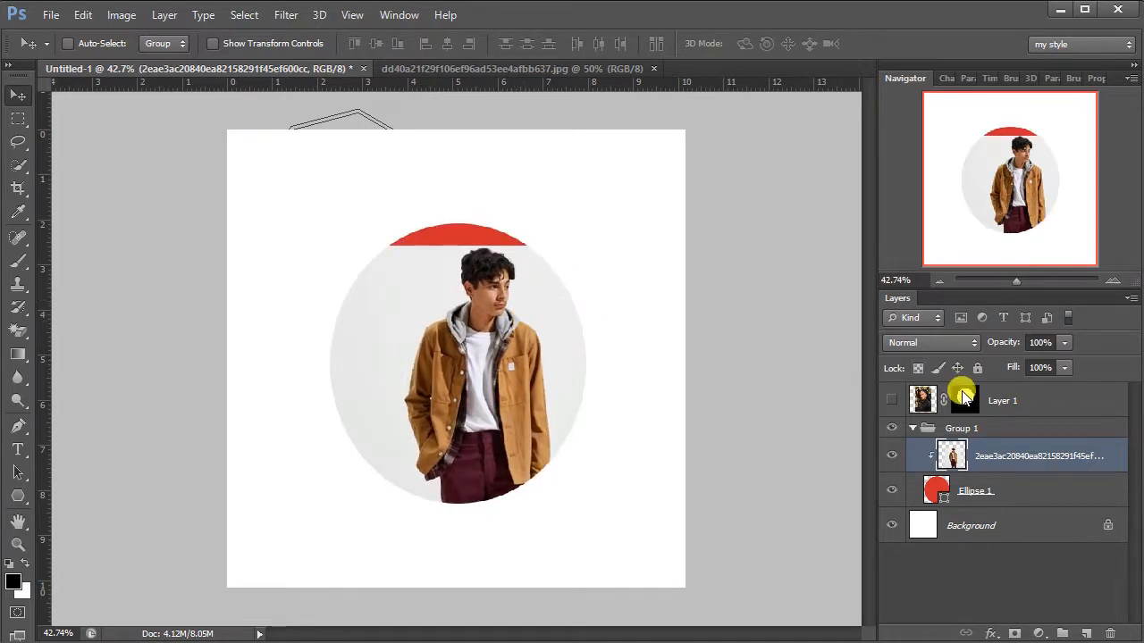
Step: Switch visibility from Group 1 back to the masked portrait and try to shift the photo within the octagon
left_click(890, 428)
left_click(891, 400)
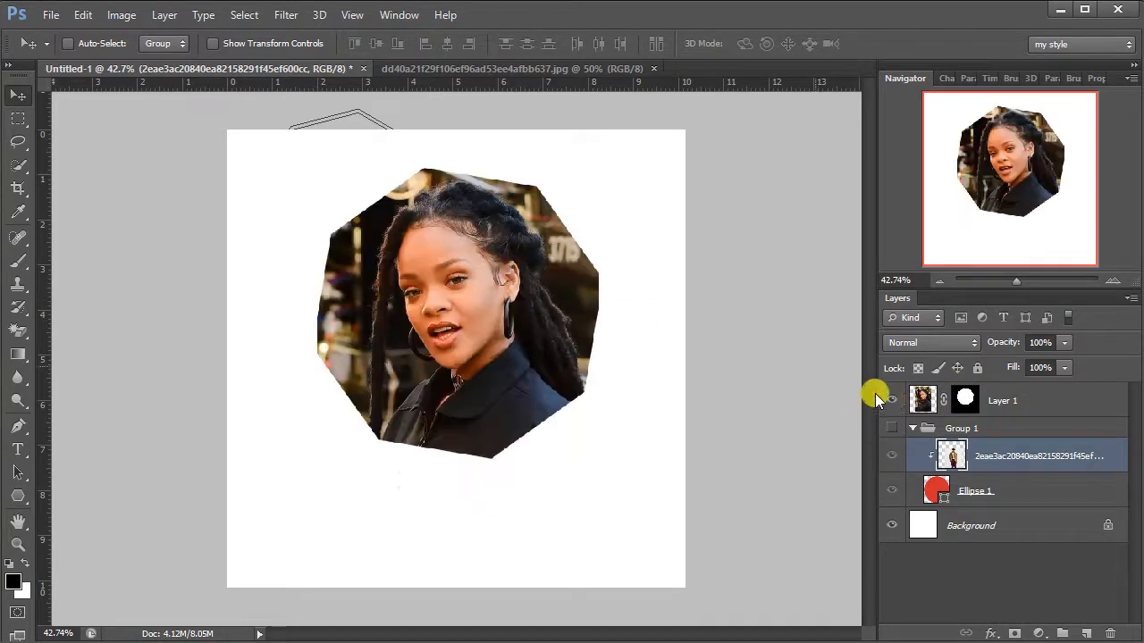
left_click_drag(465, 281, 499, 284)
left_click_drag(500, 271, 452, 235)
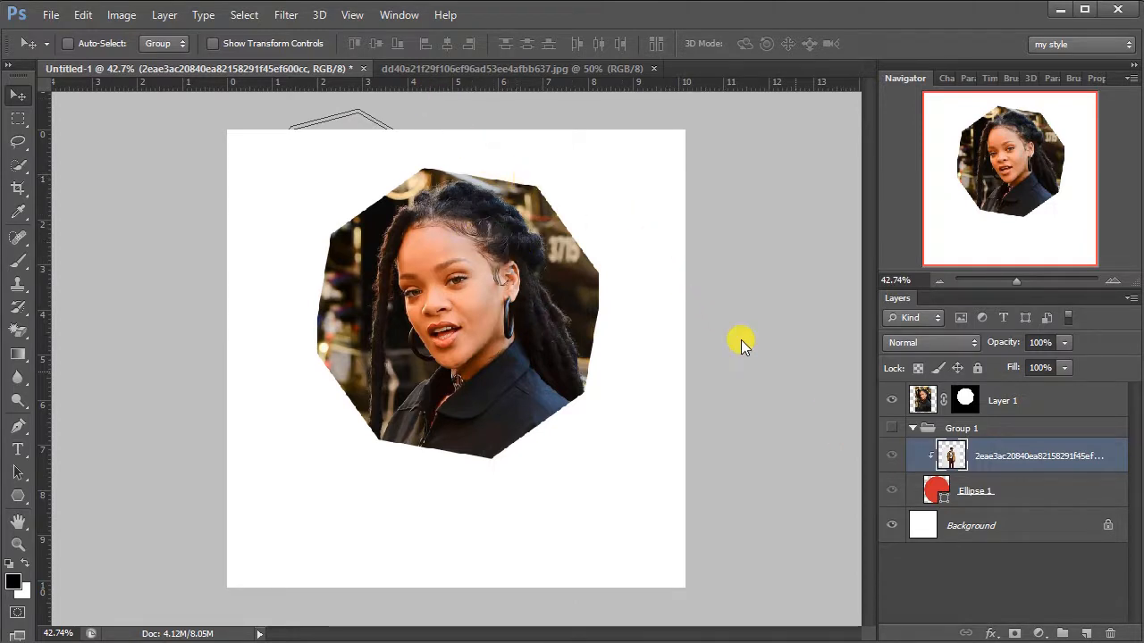
Step: Collapse Group 1, hide the masked portrait, and close the portrait's source image
left_click(907, 427)
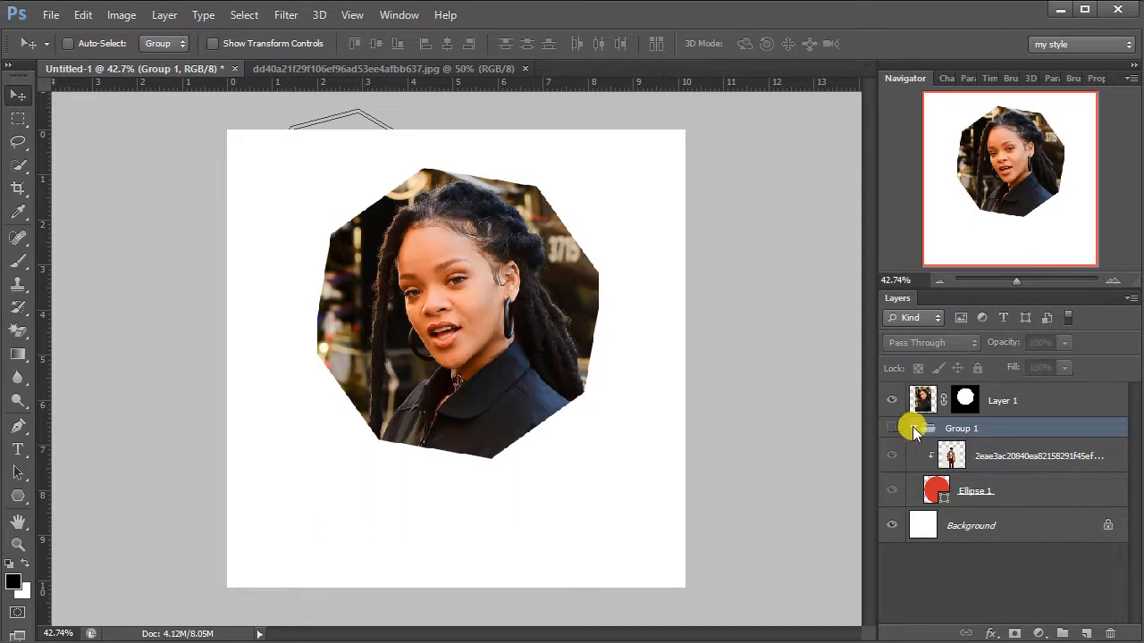
left_click(912, 428)
left_click(891, 400)
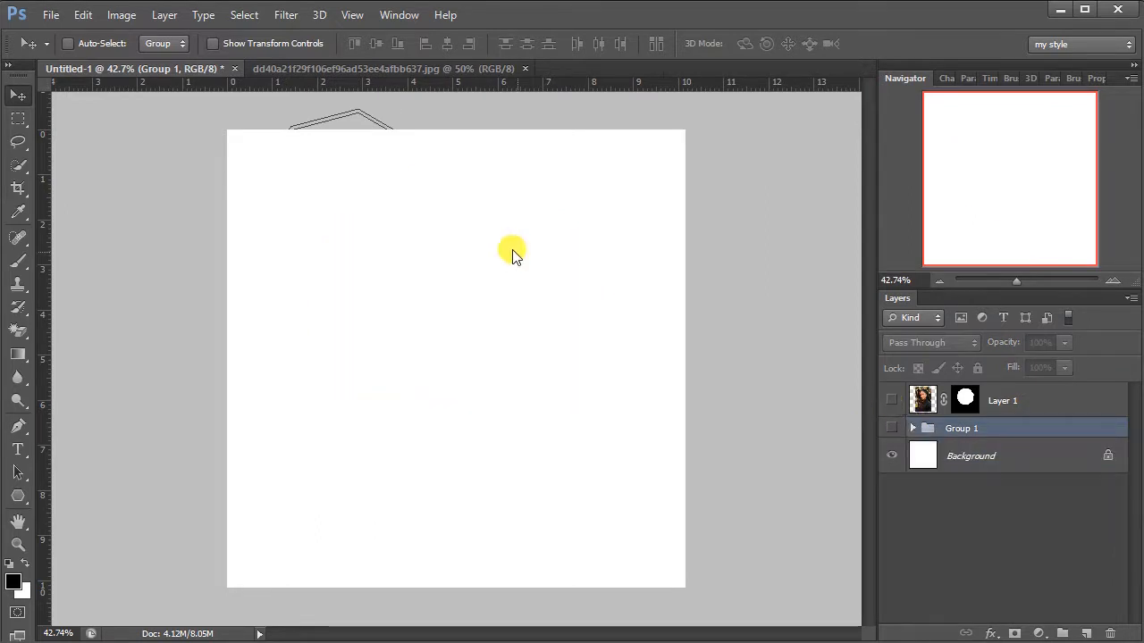
left_click(525, 68)
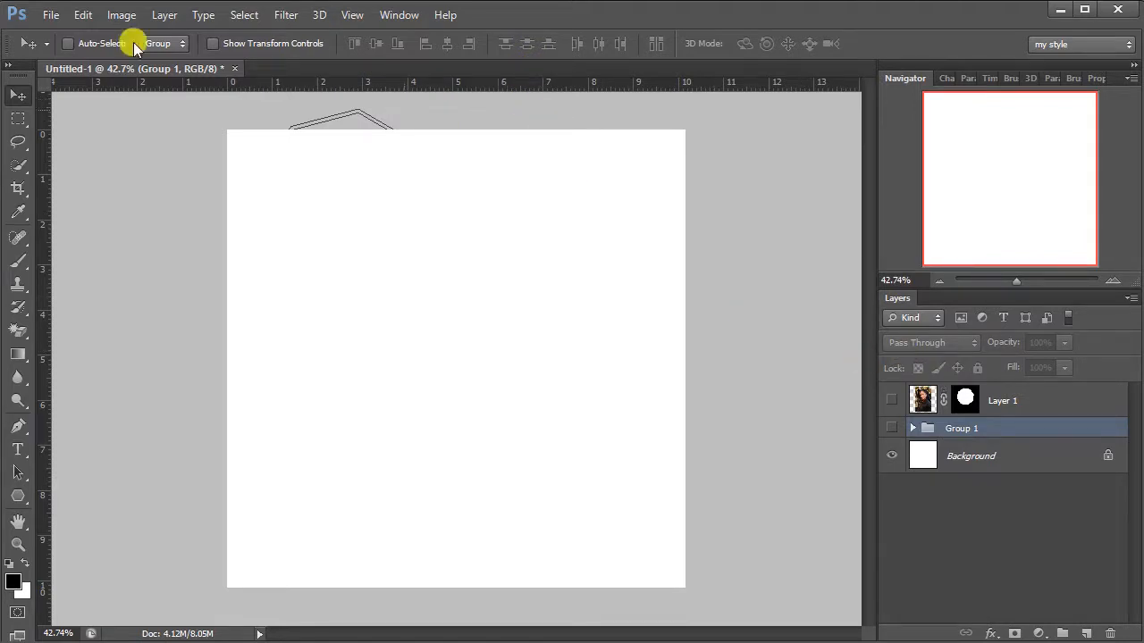
Step: Open the photo of the man in the orange jacket against the sand dune
left_click(48, 15)
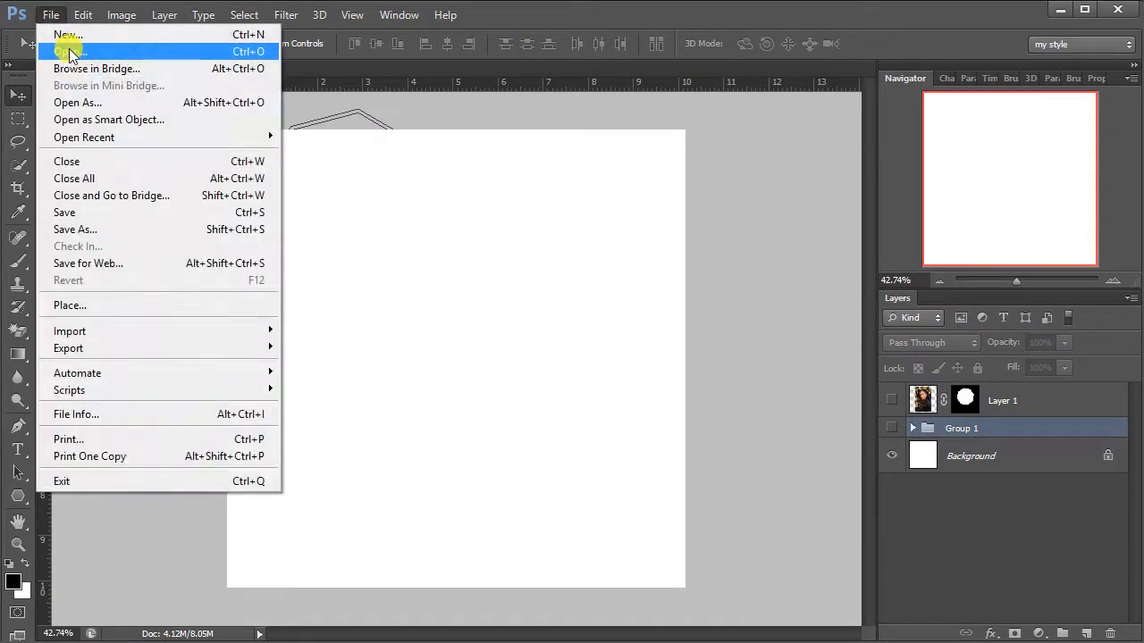
left_click(69, 51)
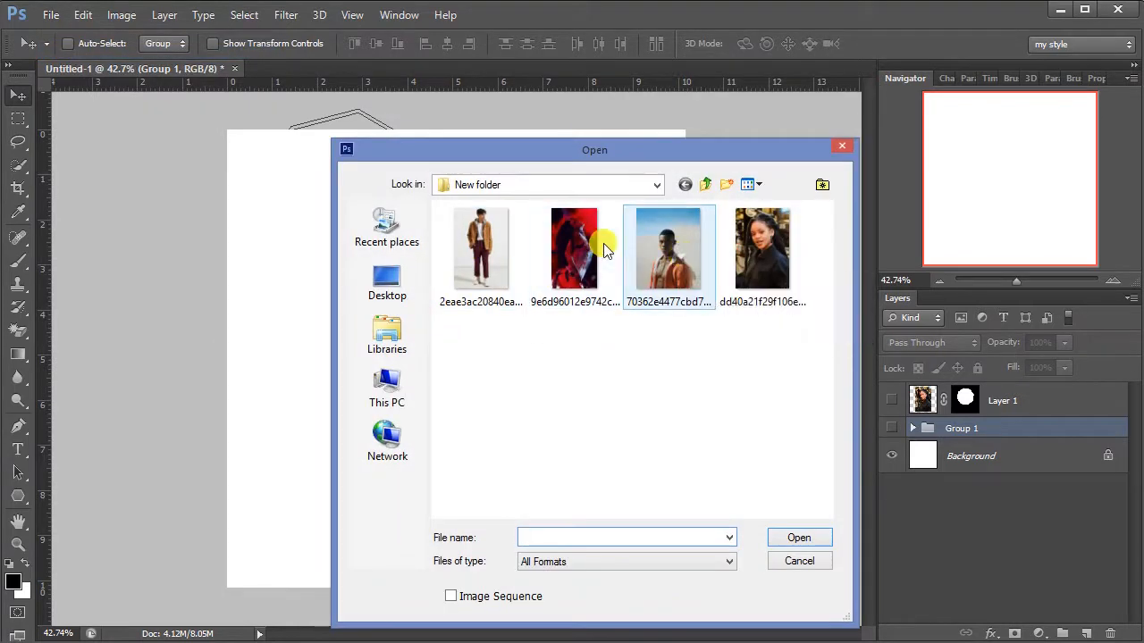
double_click(665, 251)
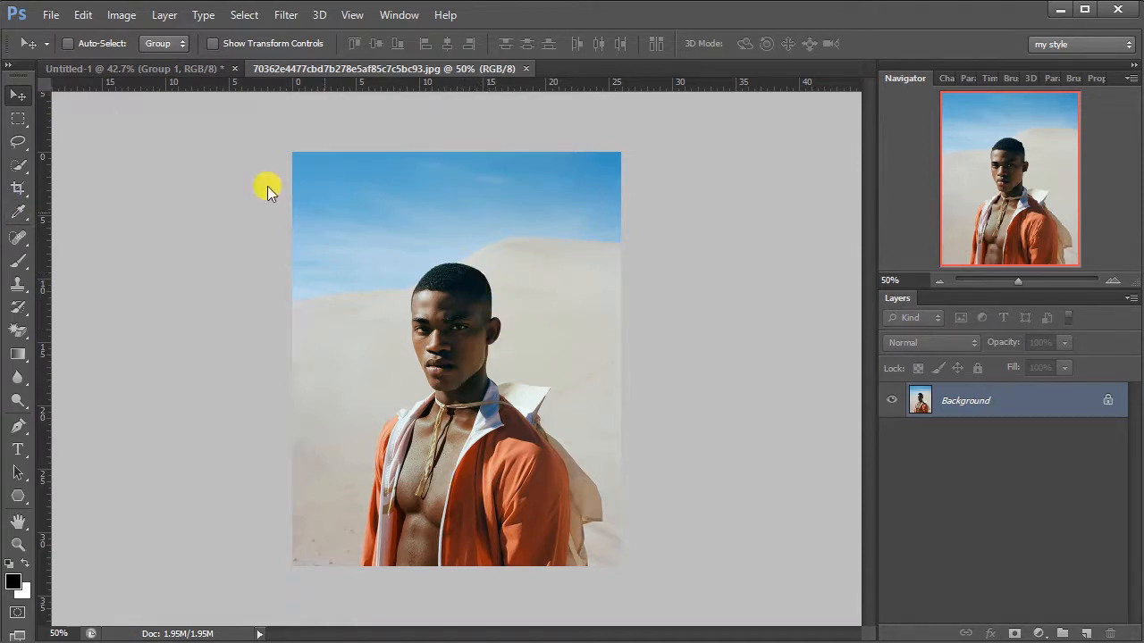
Step: Make an upright elliptical marquee selection around the man's head and chest and centre it on him
left_click(20, 121)
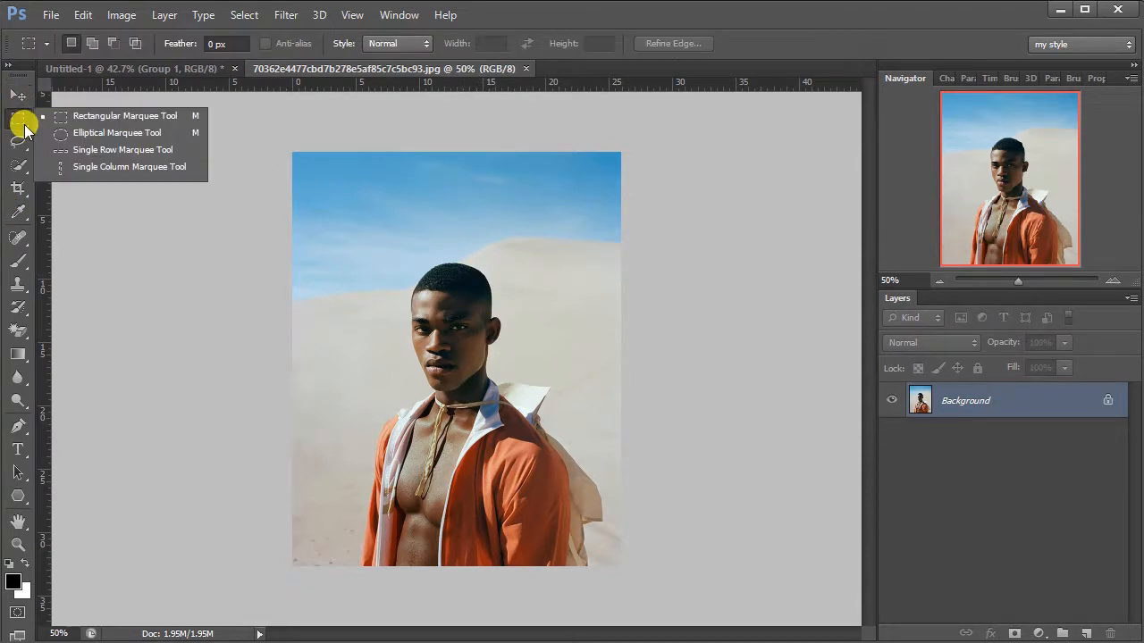
left_click(127, 136)
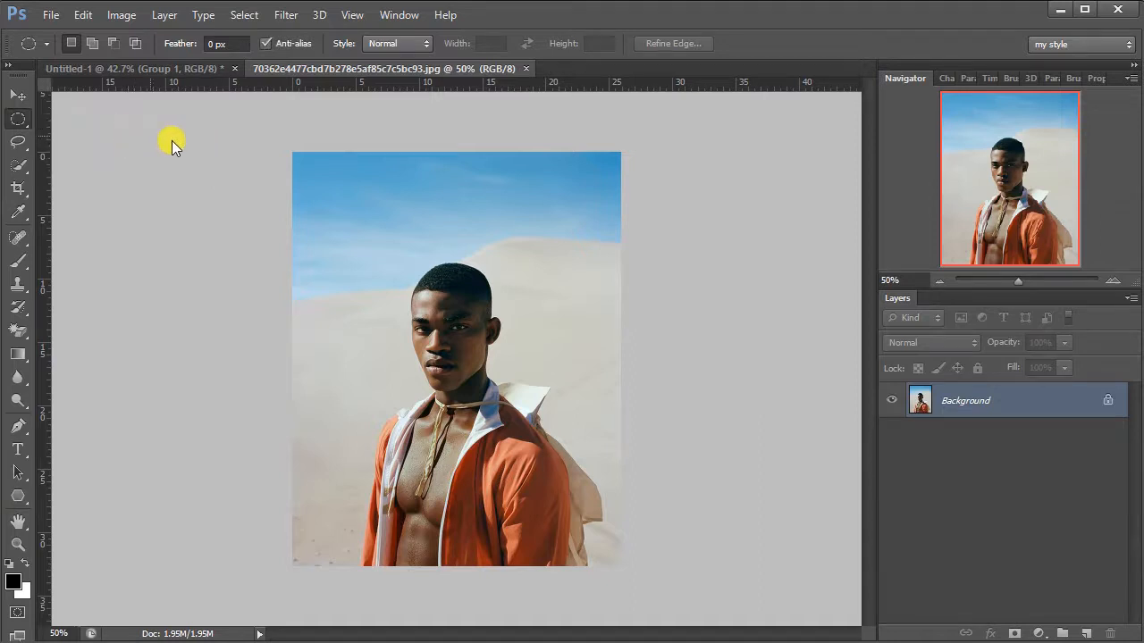
left_click_drag(342, 216, 595, 525)
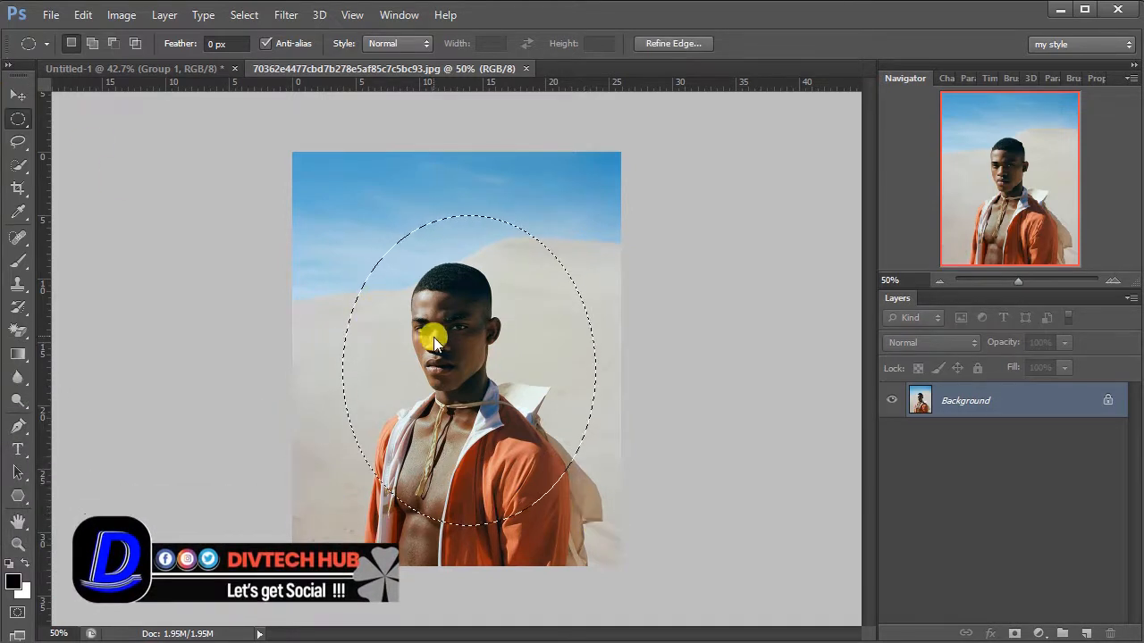
left_click_drag(437, 340, 426, 370)
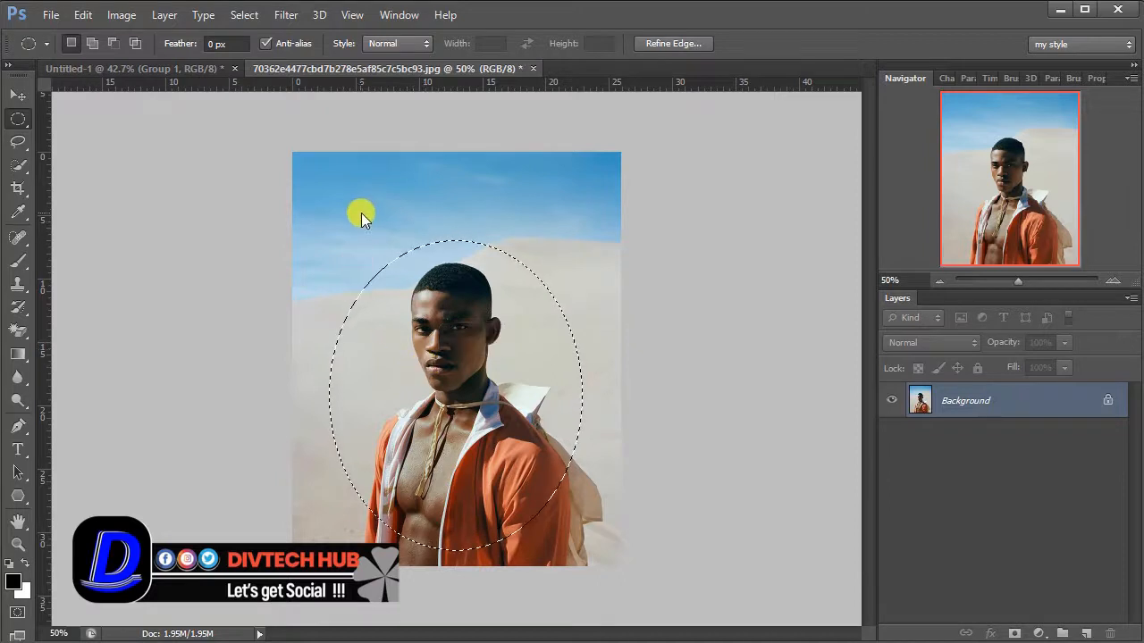
Step: Move the selected oval part of the photo into Untitled-1 and place it near the middle of the canvas
left_click(14, 95)
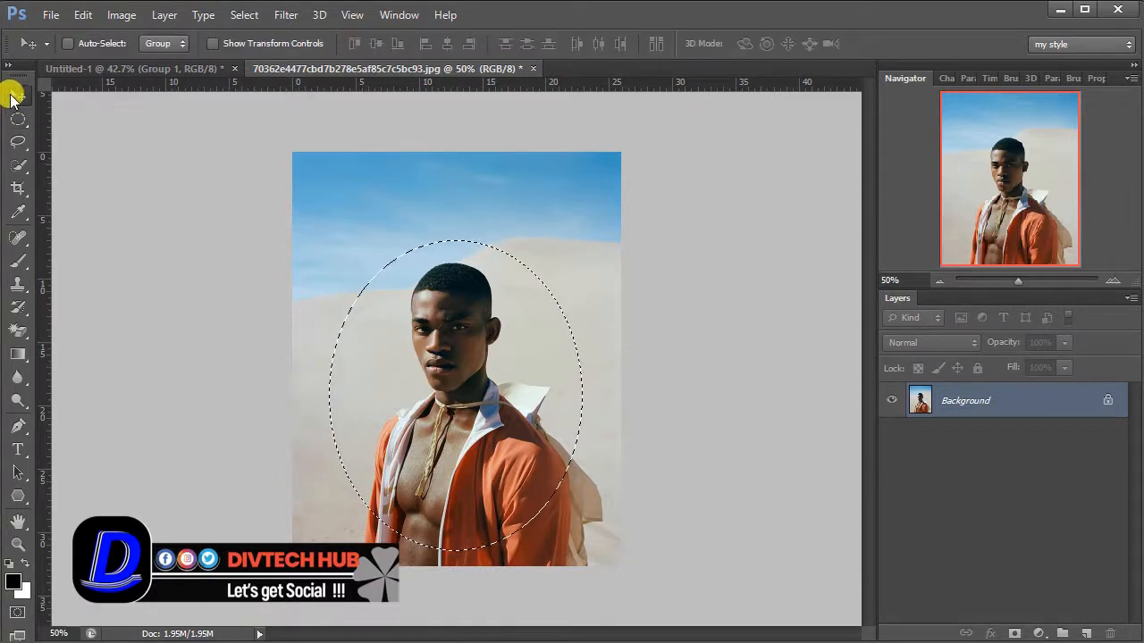
left_click_drag(478, 369, 476, 335)
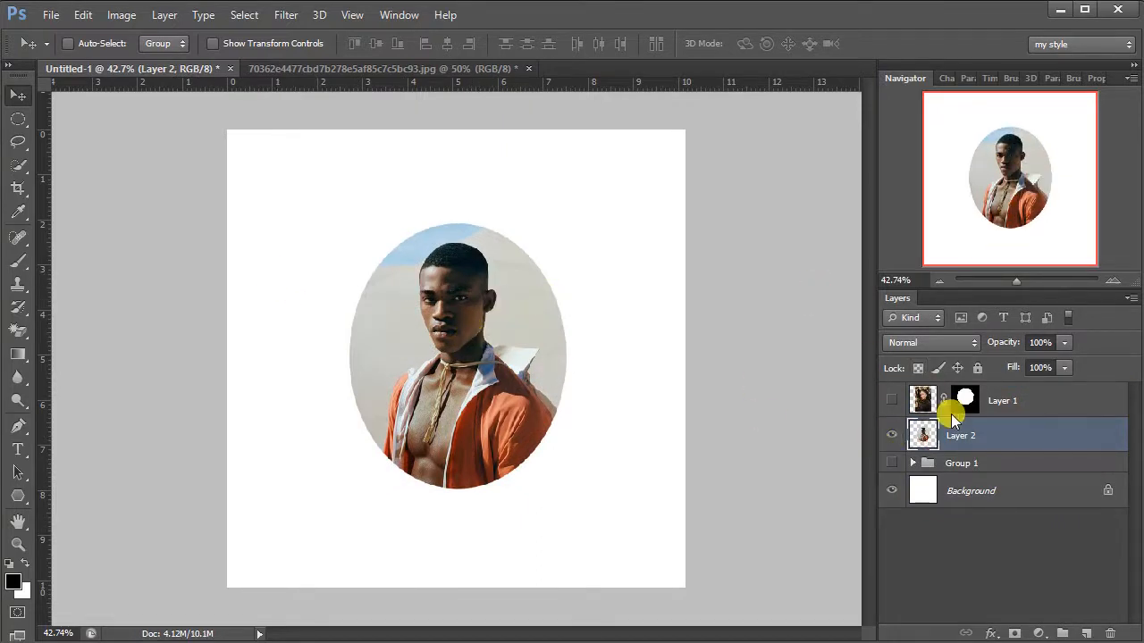
mouse_move(468, 361)
left_mouse_down()
mouse_move(480, 319)
mouse_move(471, 391)
mouse_move(476, 360)
left_mouse_up()
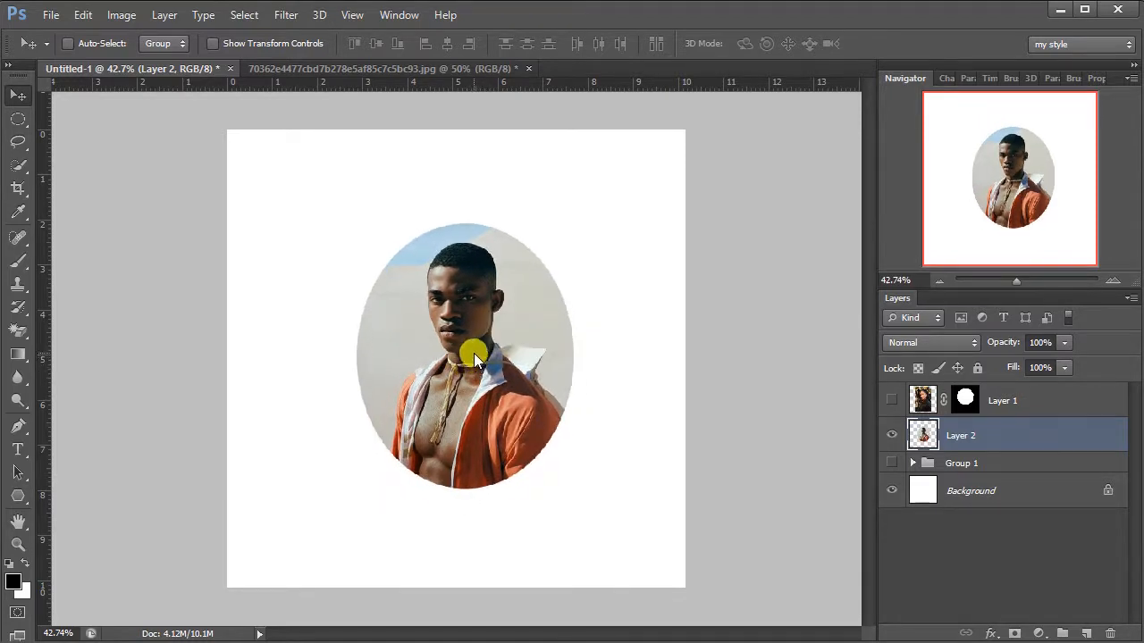
Step: Hide Layer 2 and the octagon-masked portrait, and show only Group 1 above the background
left_click(891, 401)
left_click(891, 403)
left_click(890, 401)
left_click(891, 461)
left_click(891, 436)
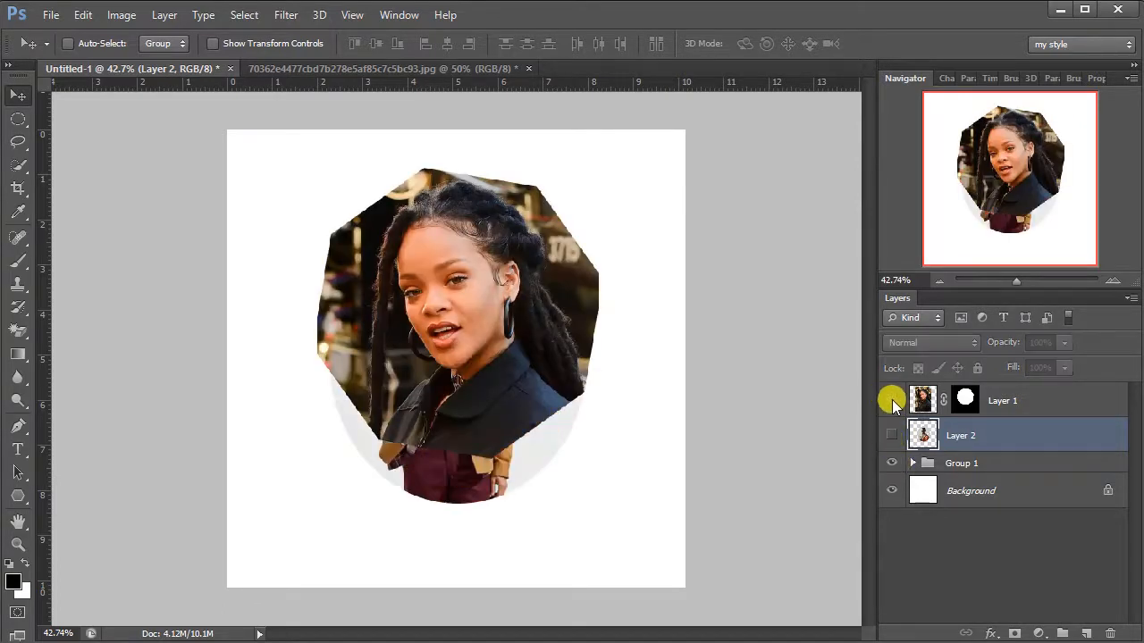
left_click(891, 401)
Step: Enlarge the clipped photo in Group 1 to about 128% and reposition it so the man's head and torso fill the ellipse
left_click(912, 463)
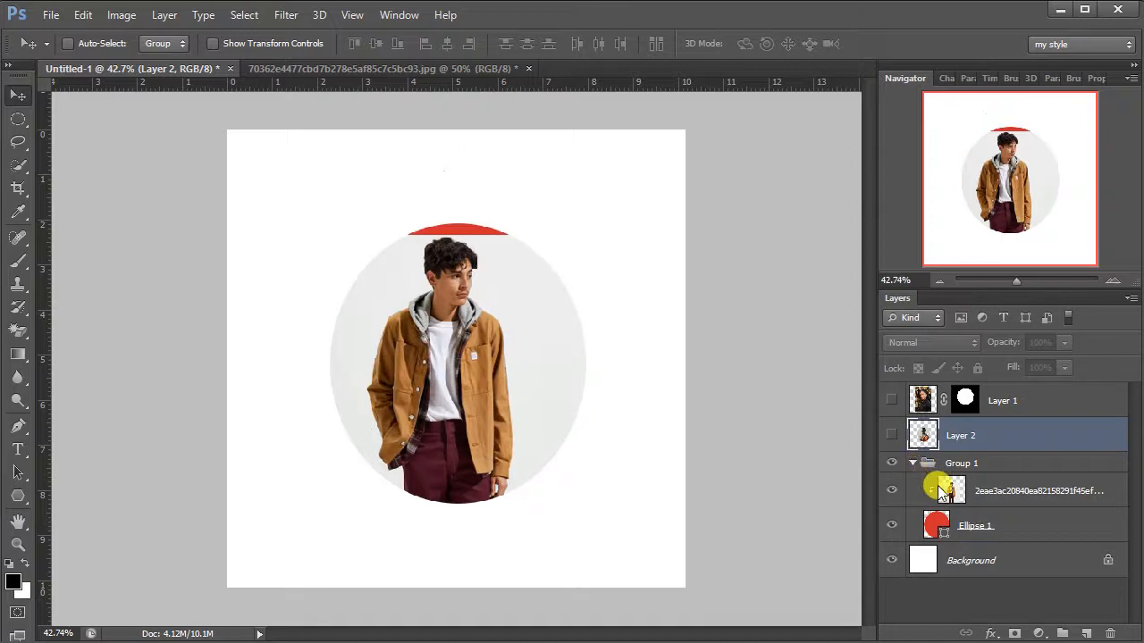
left_click(993, 490)
mouse_move(506, 399)
left_mouse_down()
mouse_move(549, 304)
mouse_move(583, 343)
mouse_move(516, 415)
mouse_move(513, 392)
left_mouse_up()
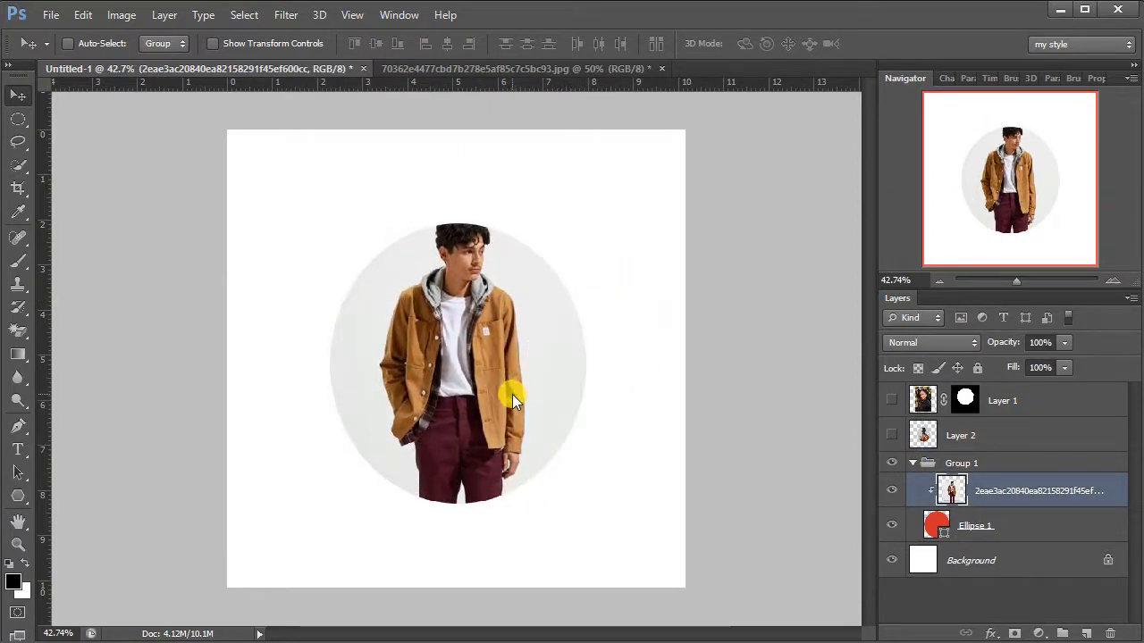
key("ctrl+t")
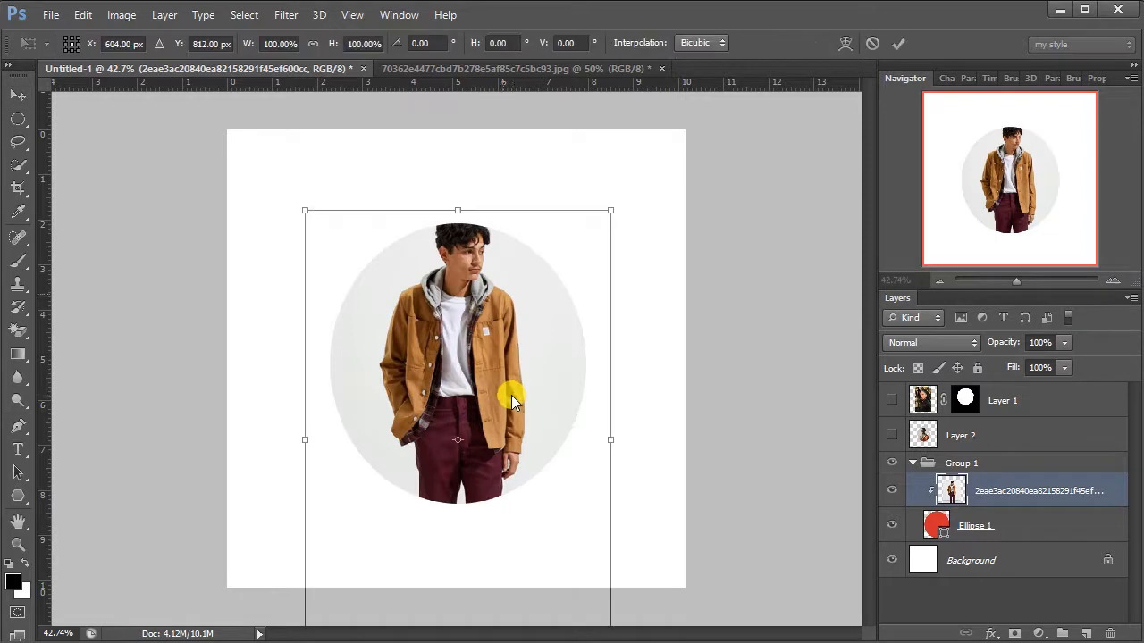
left_click_drag(613, 216, 680, 161)
left_click_drag(489, 341, 482, 402)
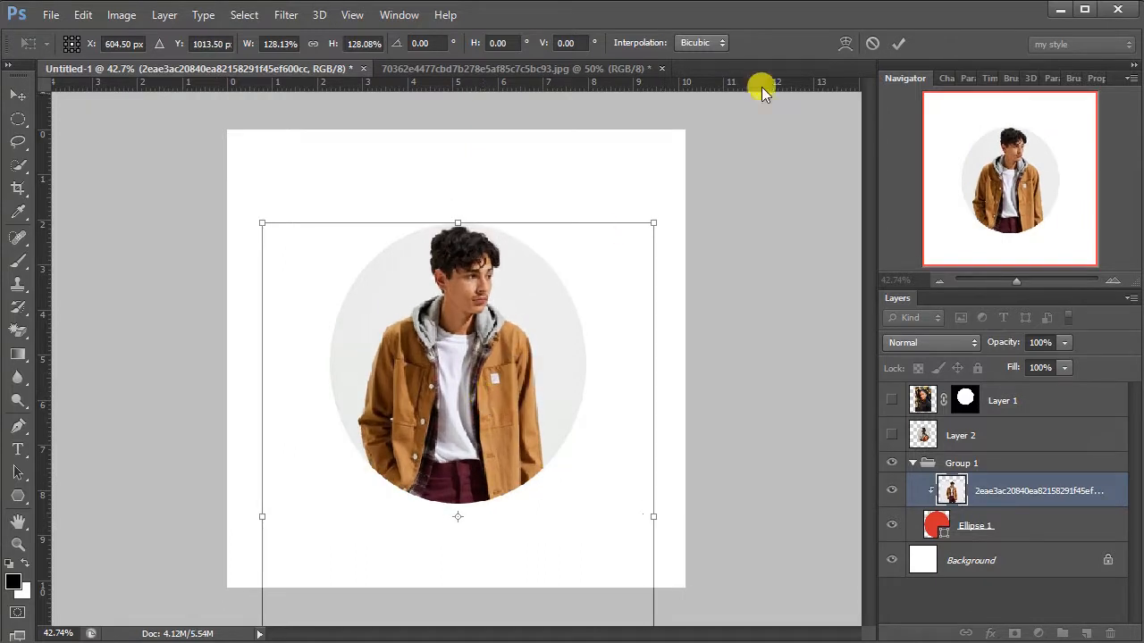
left_click(898, 42)
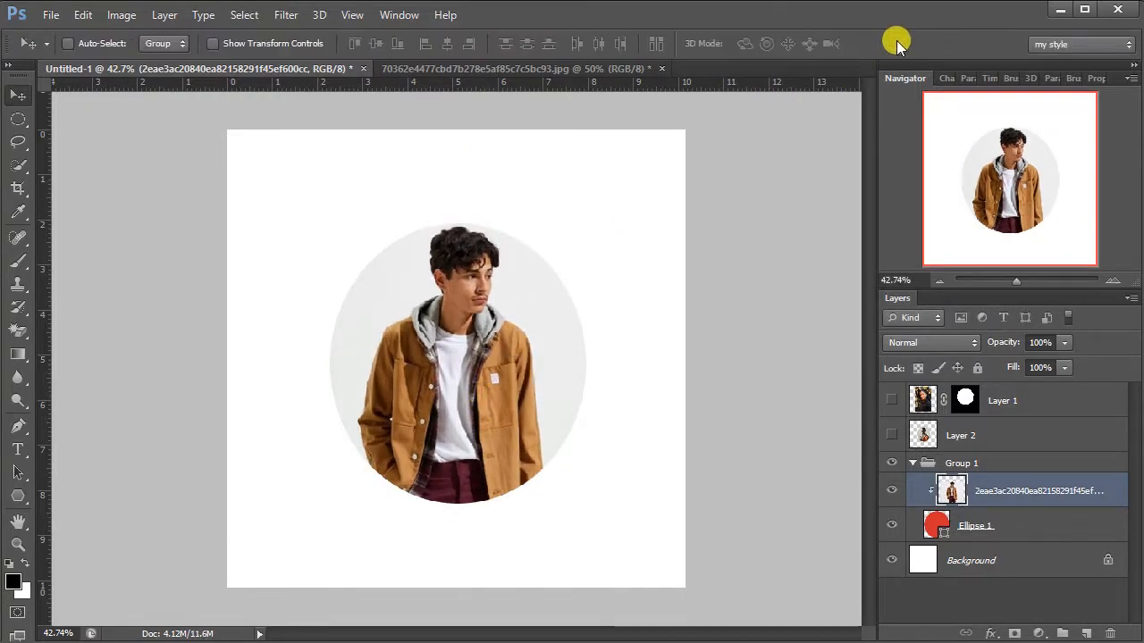